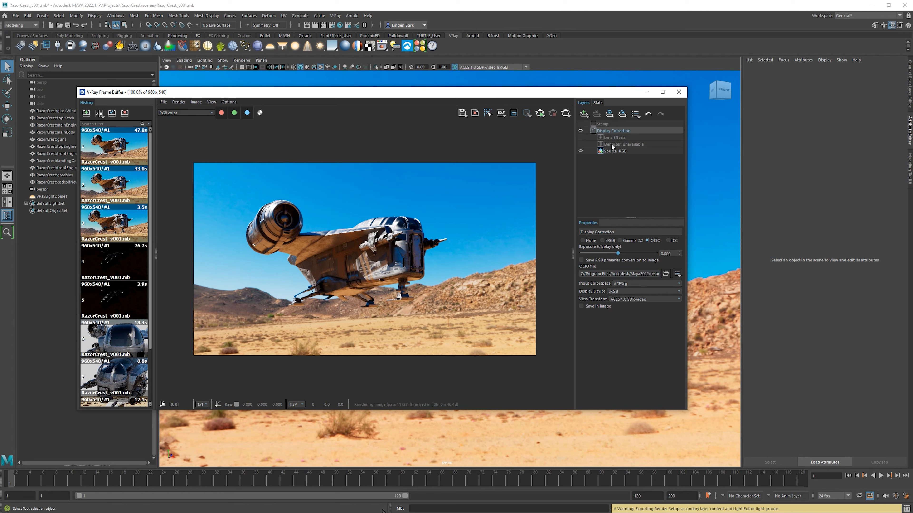
# Step: Compare the V-Ray render with and without the Display Correction layer by toggling its visibility, leaving it enabled
pyautogui.click(581, 132)
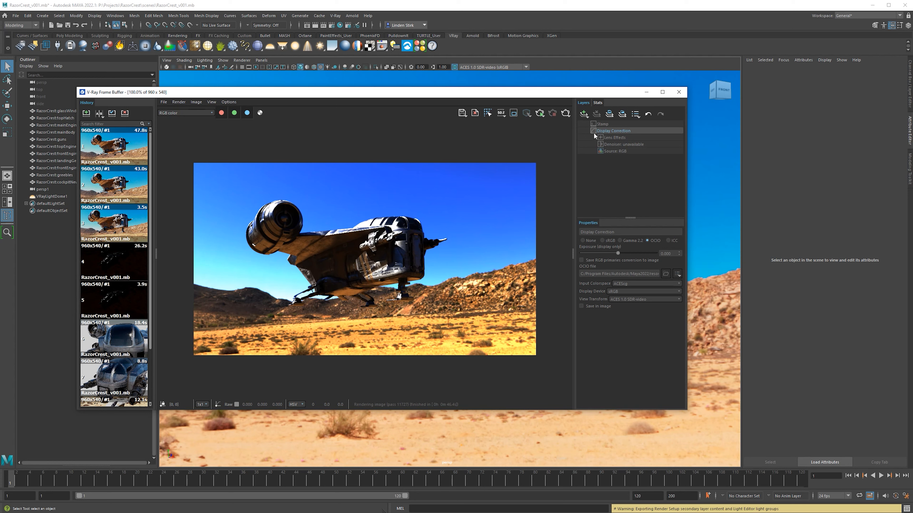
pyautogui.click(581, 130)
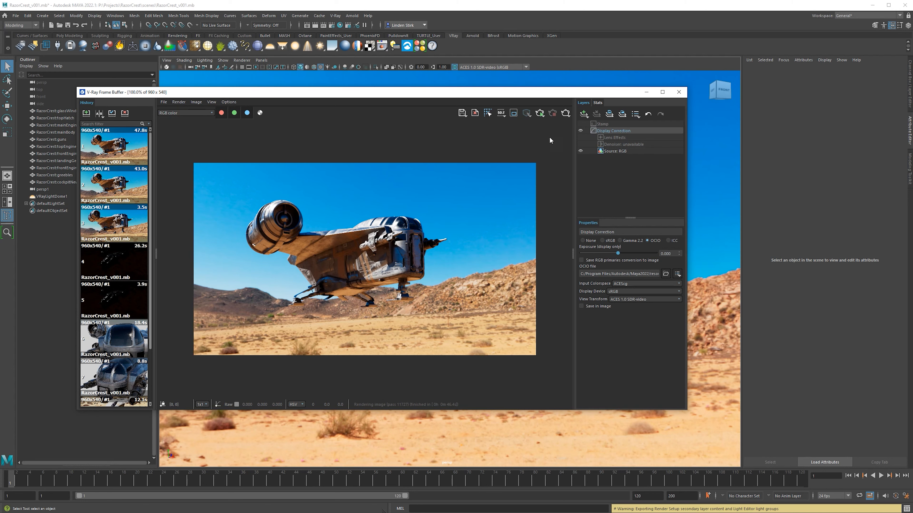
pyautogui.click(581, 131)
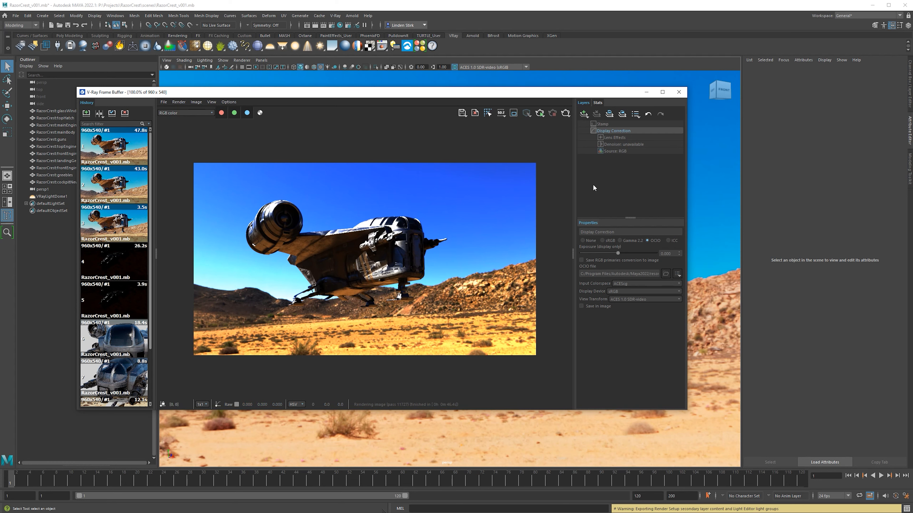
pyautogui.click(580, 130)
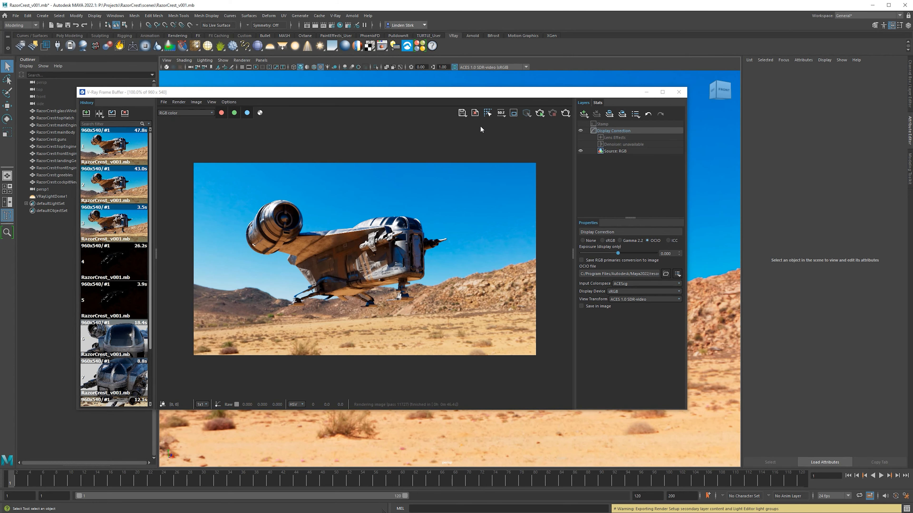
# Step: Save the current render as an OpenEXR image named "Razor Crest Test" in the project's images folder
pyautogui.click(463, 113)
pyautogui.write('Razor Crest Test')
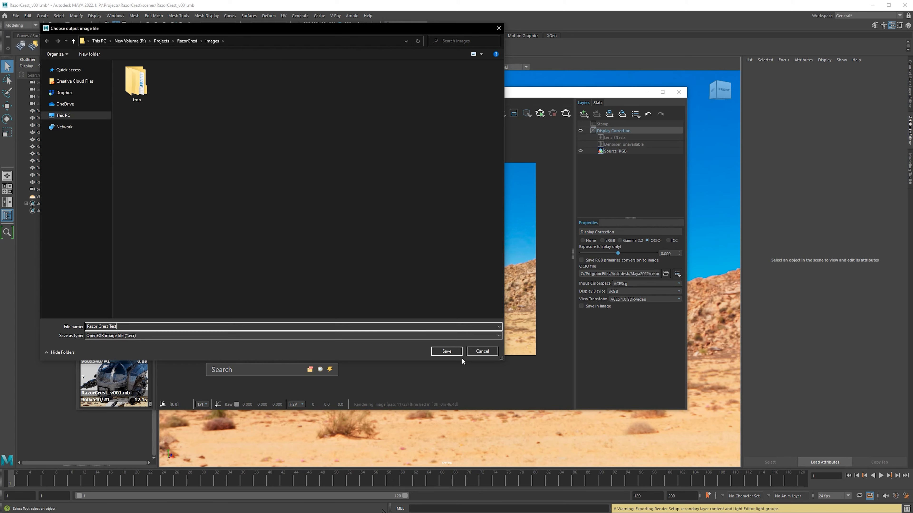
pyautogui.click(454, 351)
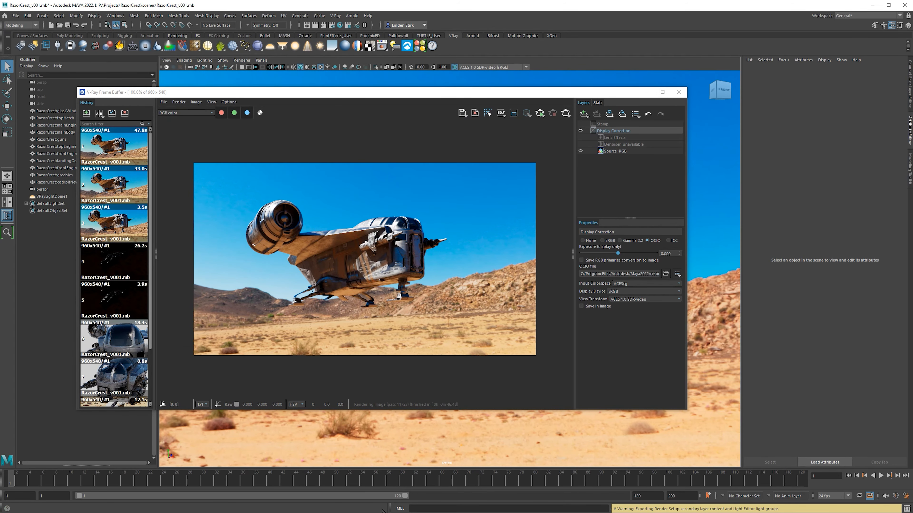
# Step: Switch to After Effects and import Razor Crest Test.exr from the images folder
pyautogui.hotkey('alt', 'Tab')
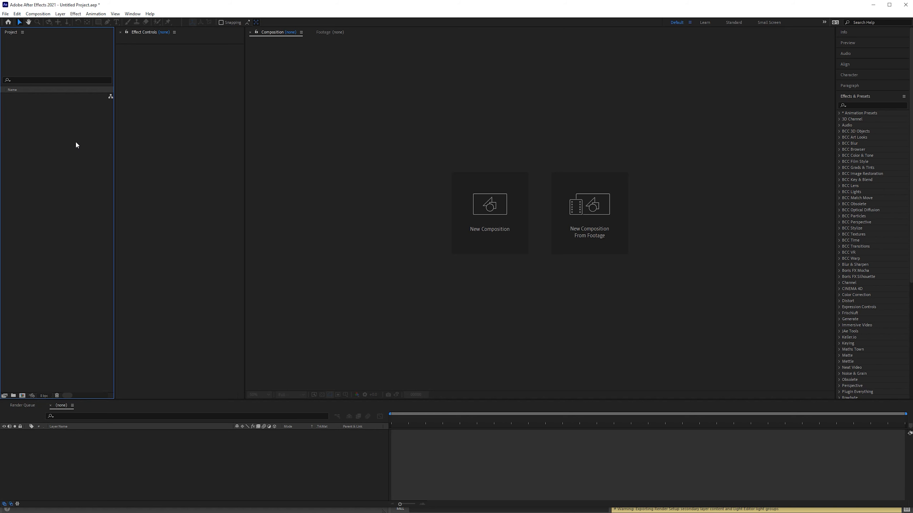
pyautogui.doubleClick(74, 132)
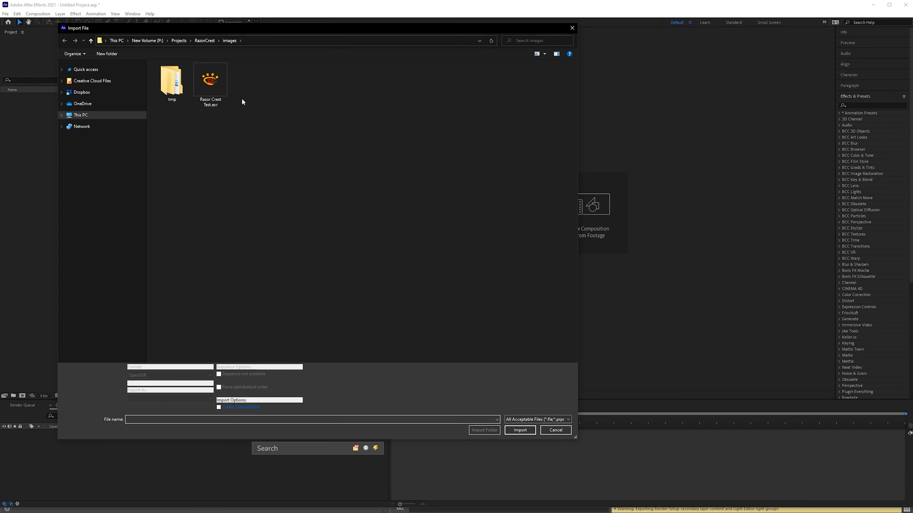
pyautogui.click(217, 88)
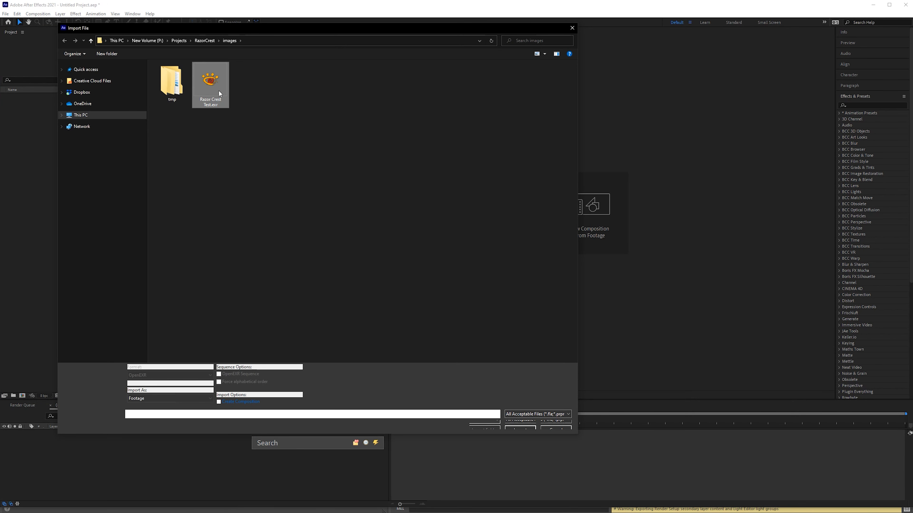
pyautogui.doubleClick(210, 80)
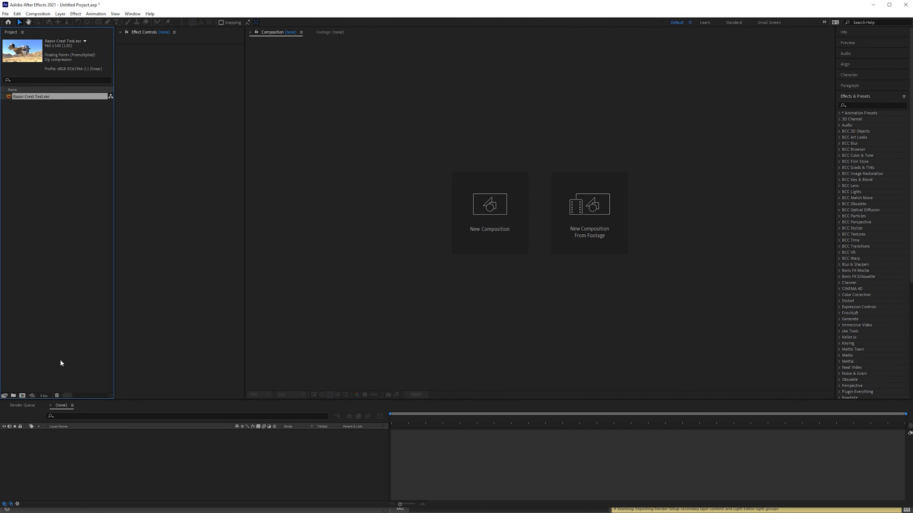
# Step: Set the project's color depth to 32 bits per channel (float) and enable Linearize Working Space
pyautogui.click(43, 396)
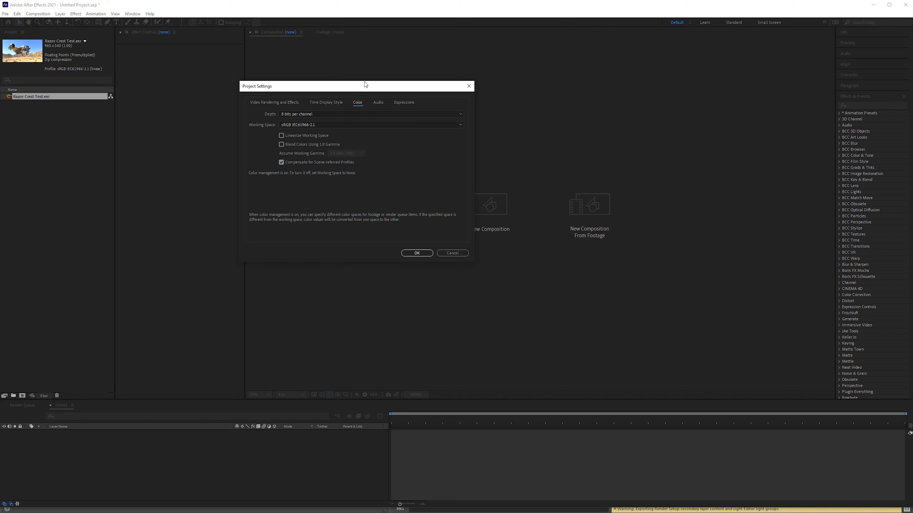
pyautogui.click(305, 114)
pyautogui.click(305, 137)
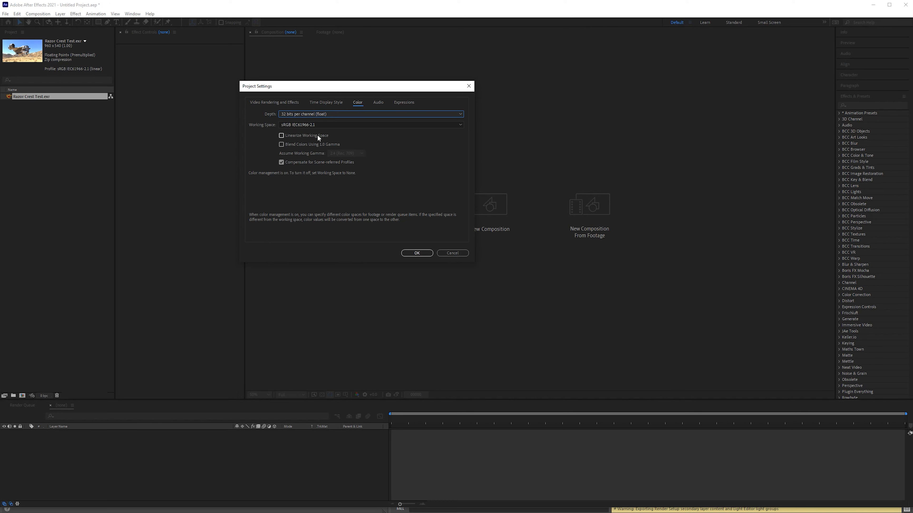
pyautogui.click(309, 136)
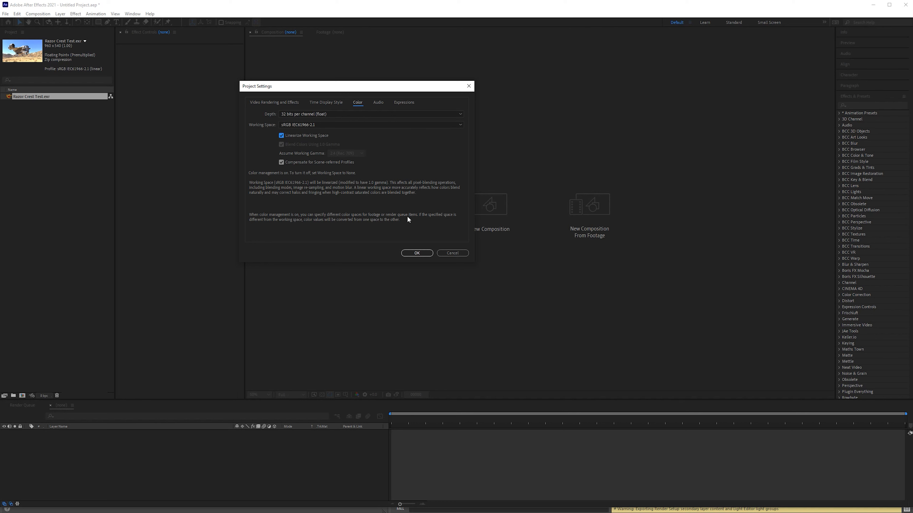
pyautogui.click(419, 253)
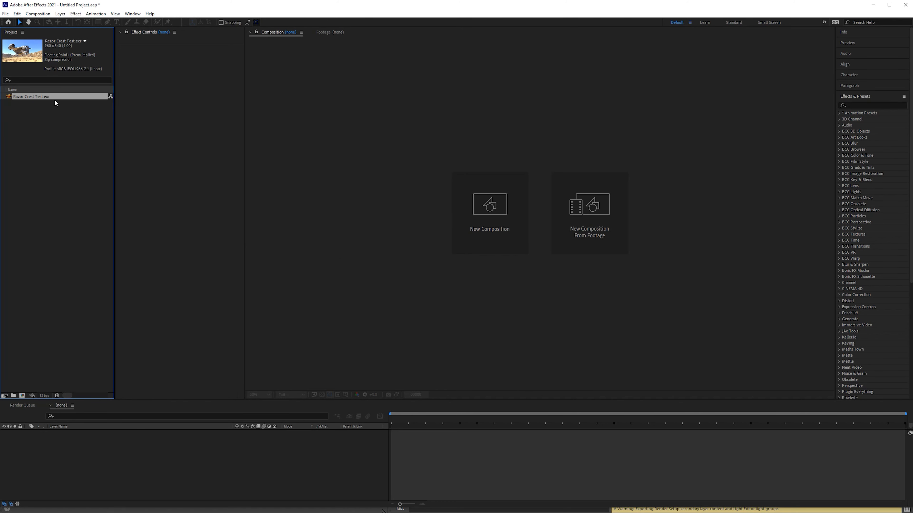
# Step: Create a new composition from the Razor Crest Test.exr footage
pyautogui.moveTo(54, 99); pyautogui.dragTo(133, 458)
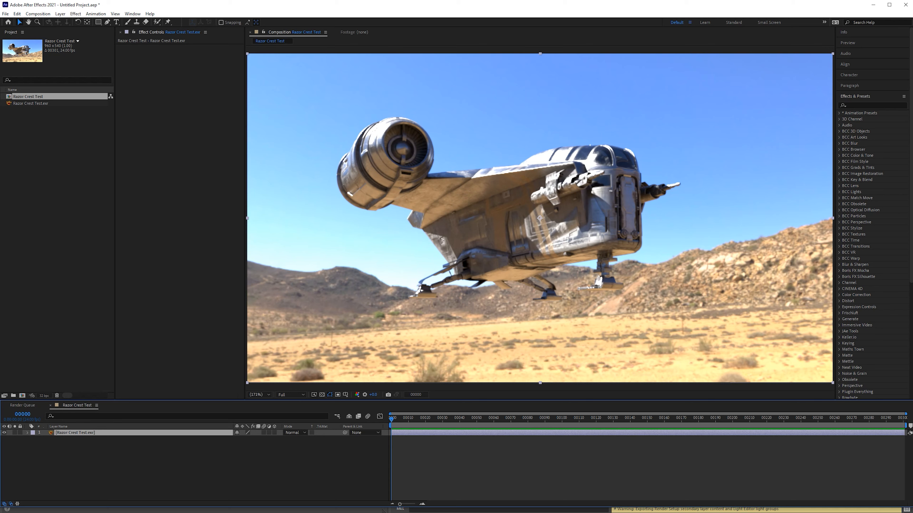
# Step: Compare the ship's colors and highlights in Maya's V-Ray Frame Buffer with the EXR composition in After Effects
pyautogui.hotkey('alt', 'Tab')
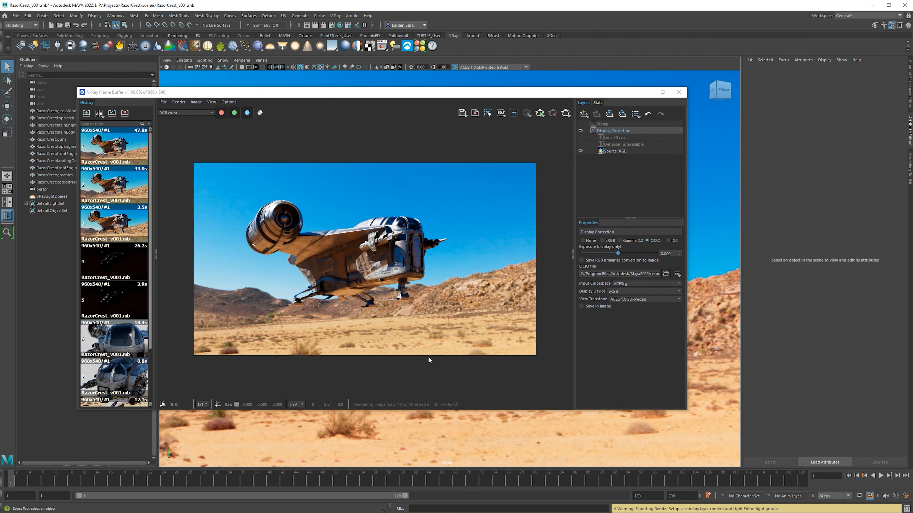
pyautogui.scroll(1, 383, 258)
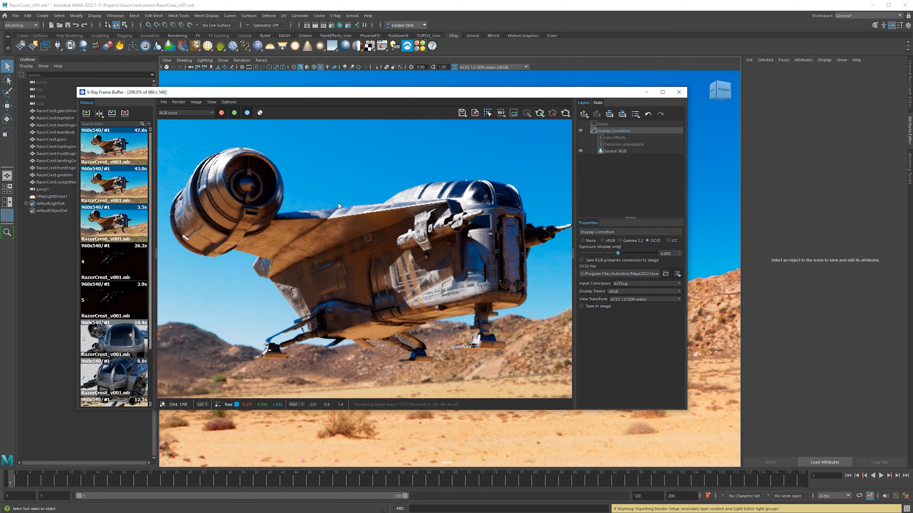
pyautogui.scroll(-1, 334, 230)
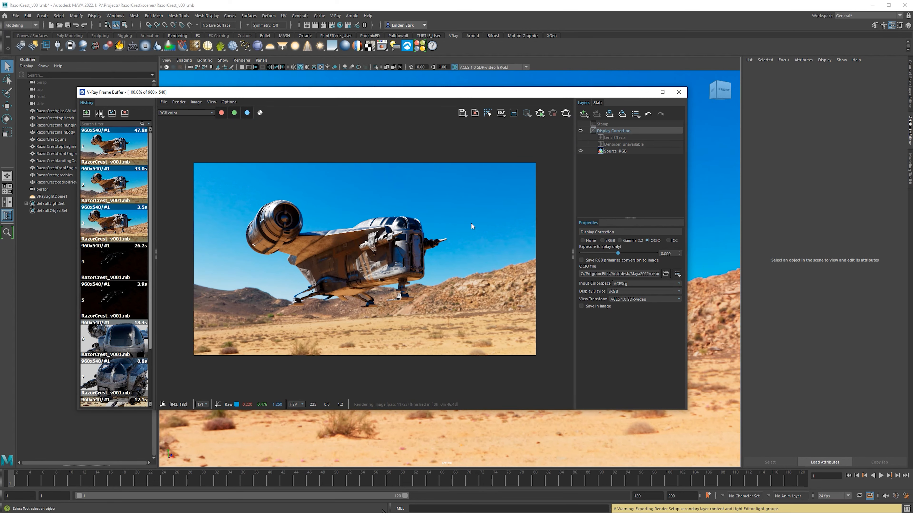
pyautogui.scroll(2, 364, 222)
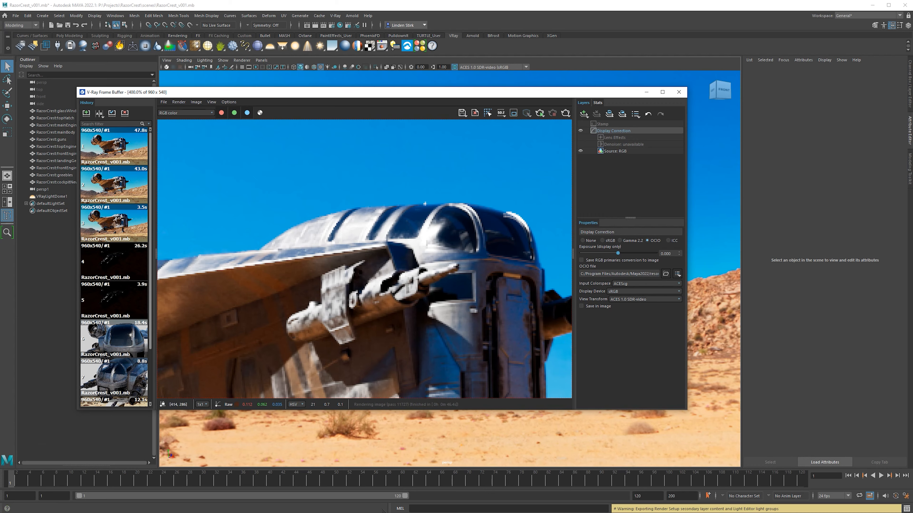
pyautogui.hotkey('alt', 'Tab')
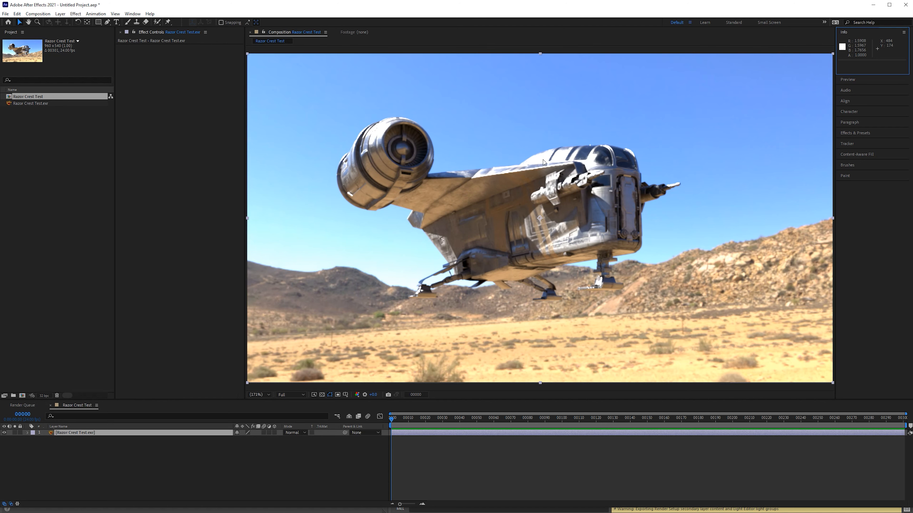
pyautogui.moveTo(503, 169); pyautogui.dragTo(528, 157, button='middle')
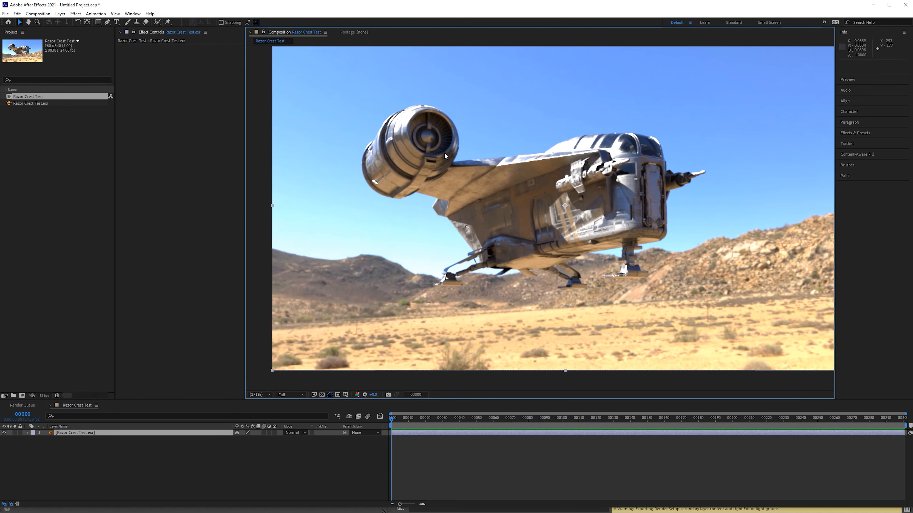
pyautogui.moveTo(523, 220); pyautogui.dragTo(483, 223, button='middle')
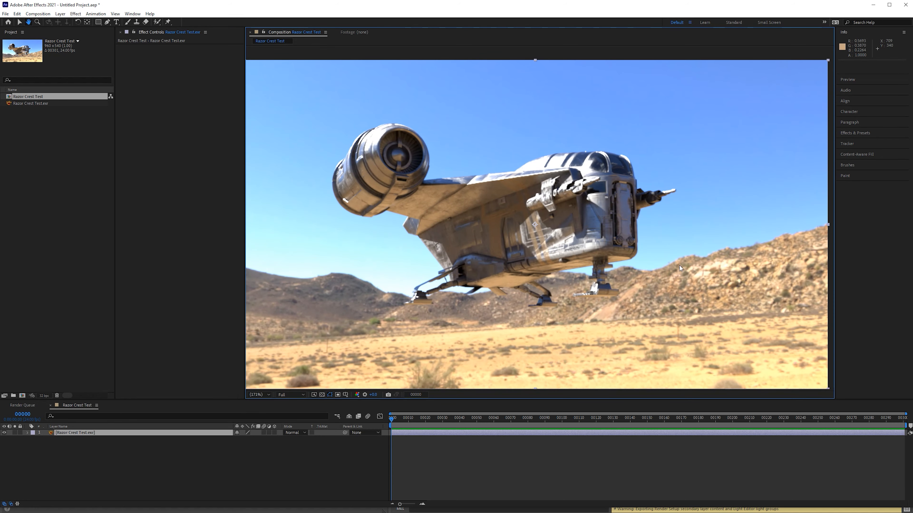
pyautogui.moveTo(681, 265); pyautogui.dragTo(692, 261, button='middle')
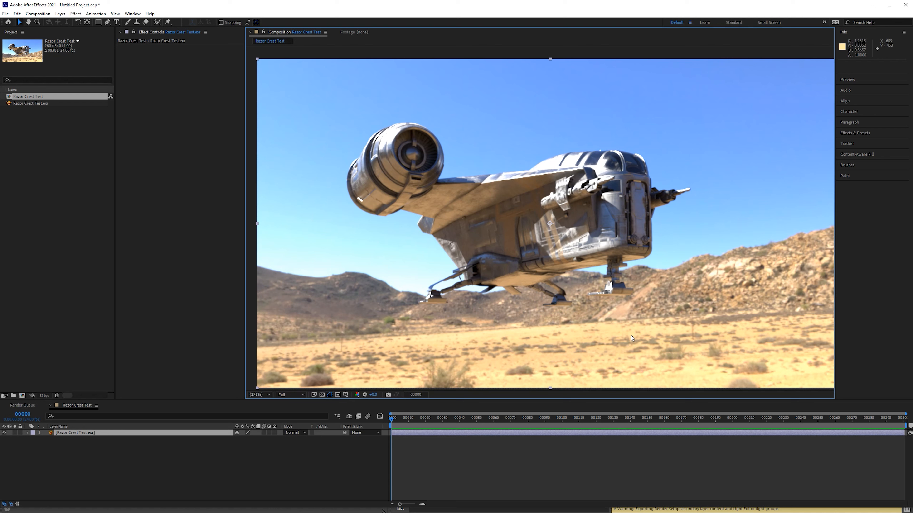
# Step: Switch to Firefox, open the fnord blog result for OpenColorIO for After Effects and download the plug-in's Windows version
pyautogui.click(366, 457)
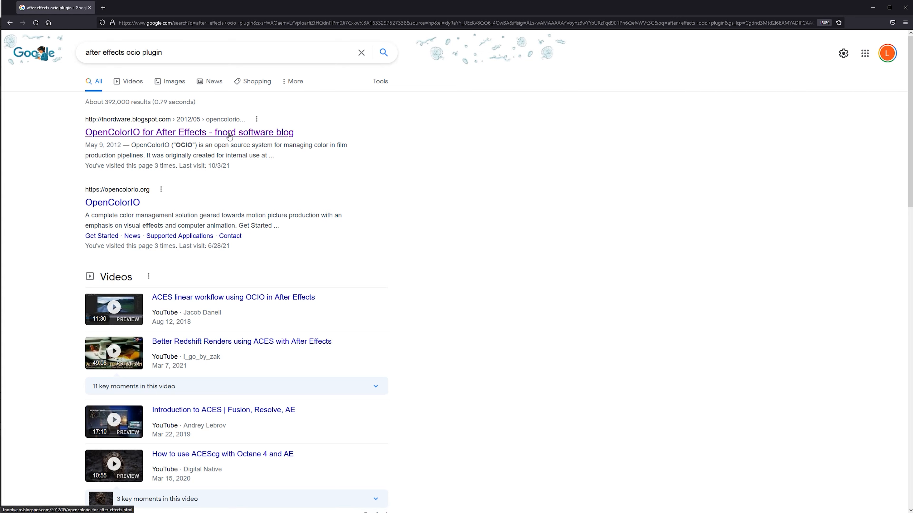
pyautogui.click(173, 132)
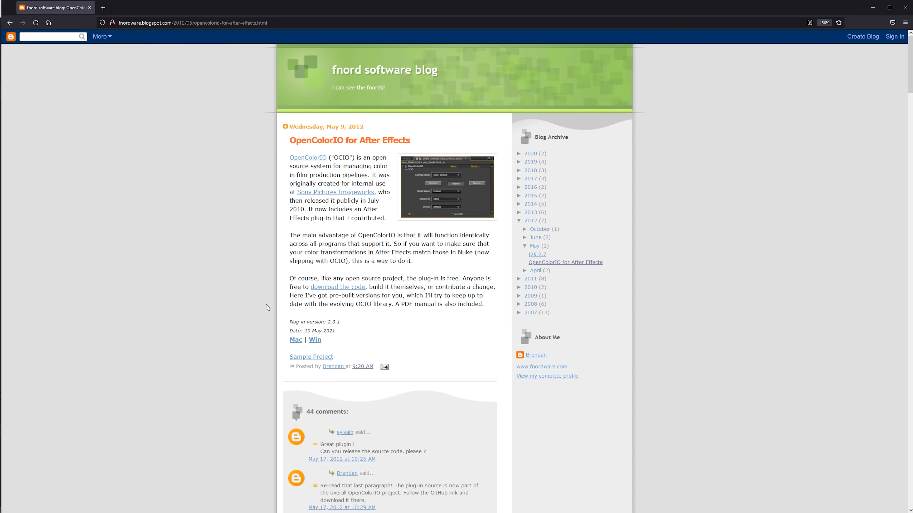
pyautogui.click(318, 341)
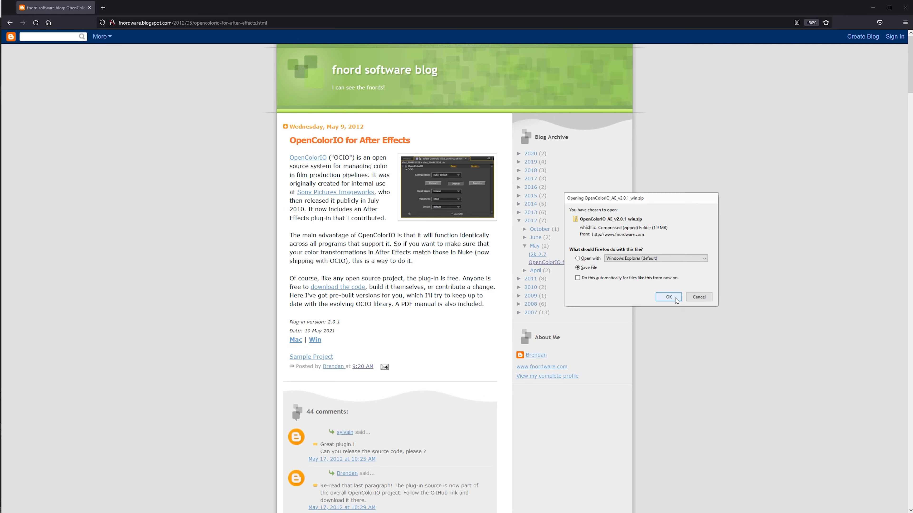
pyautogui.click(675, 300)
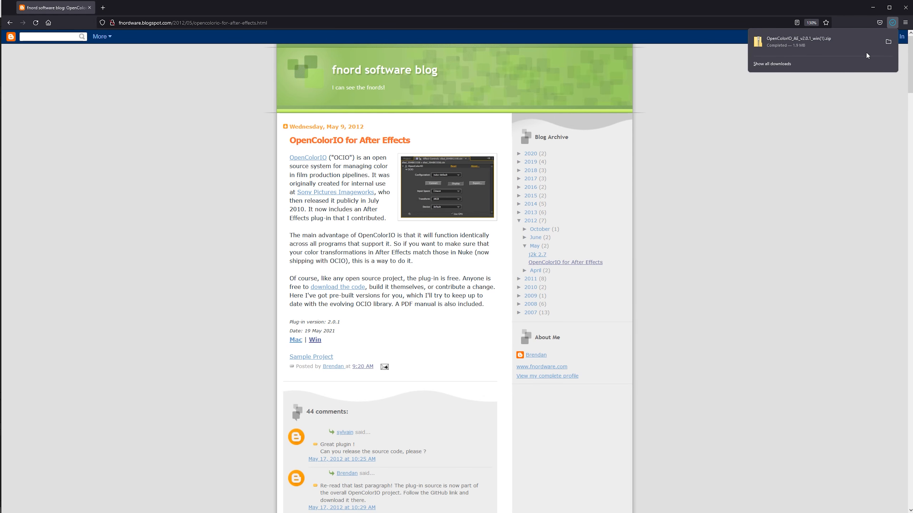
# Step: Show the downloaded OpenColorIO_AE_v2.0.1_win(1).zip in its folder and extract it to the default destination
pyautogui.click(888, 42)
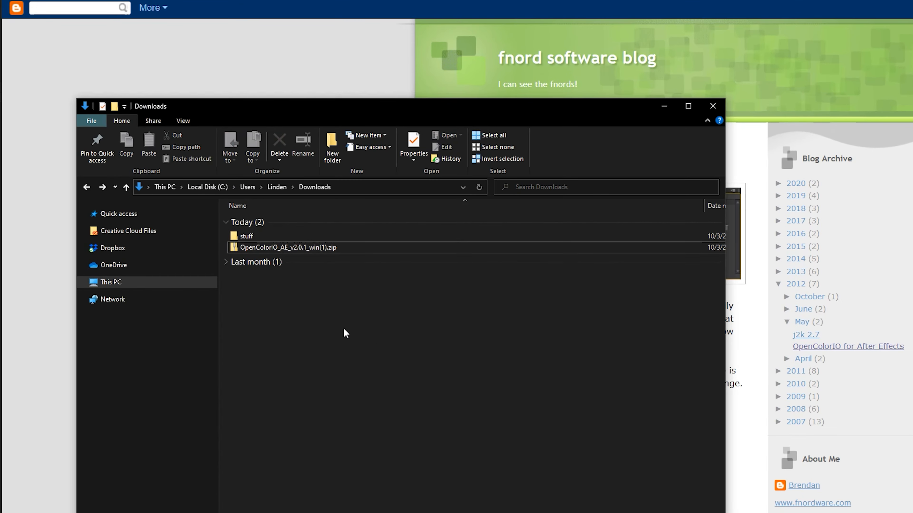
pyautogui.click(259, 247)
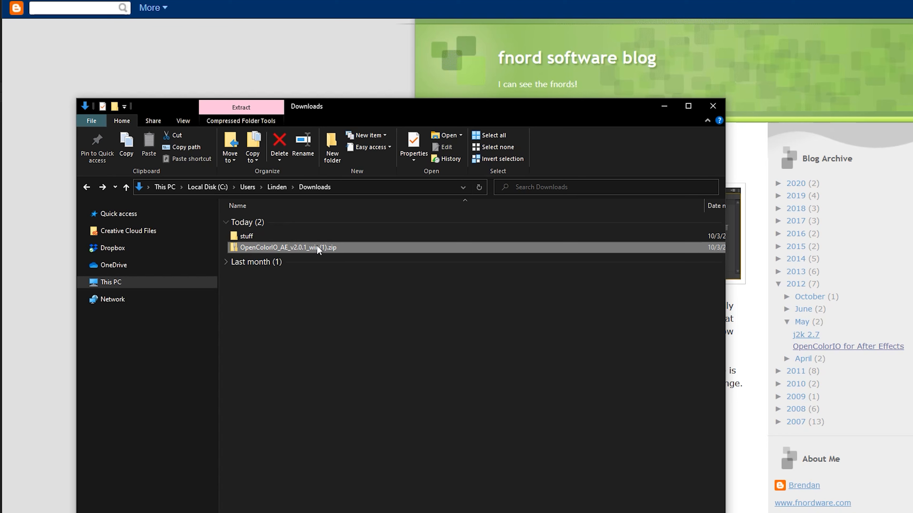
pyautogui.rightClick(329, 247)
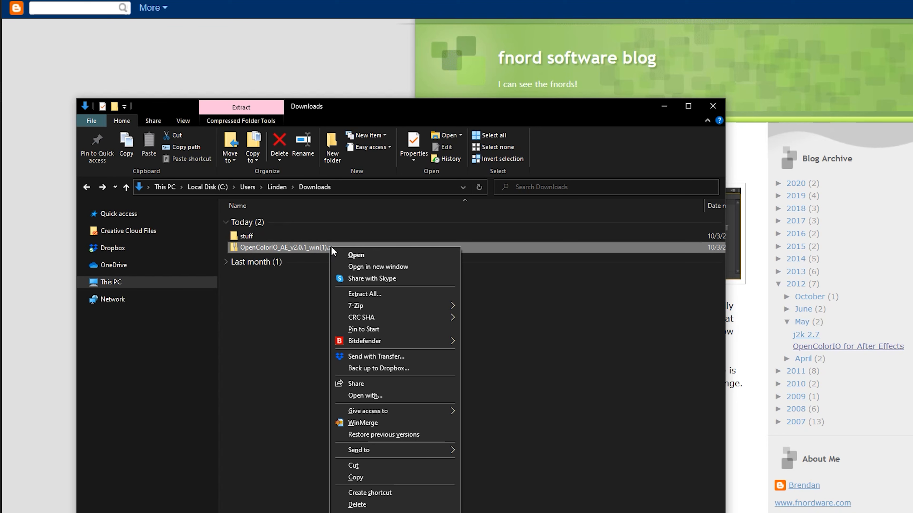
pyautogui.click(378, 293)
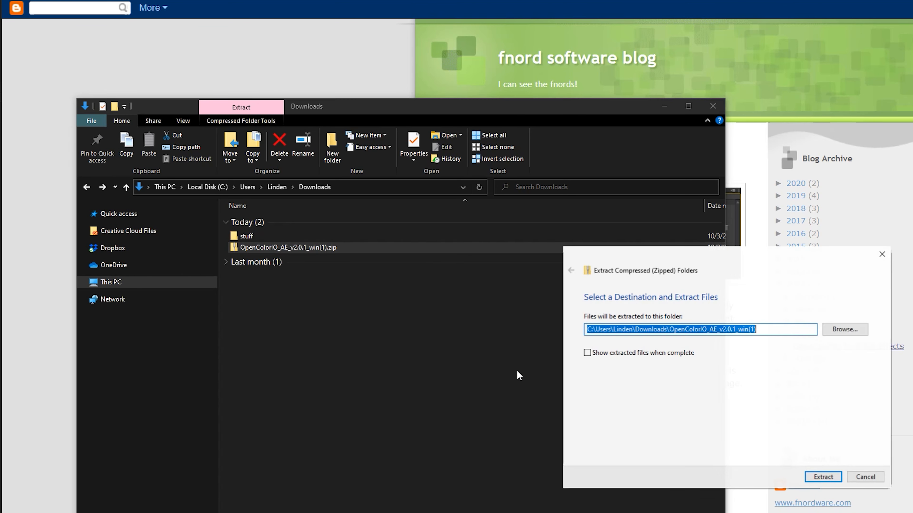
pyautogui.click(828, 476)
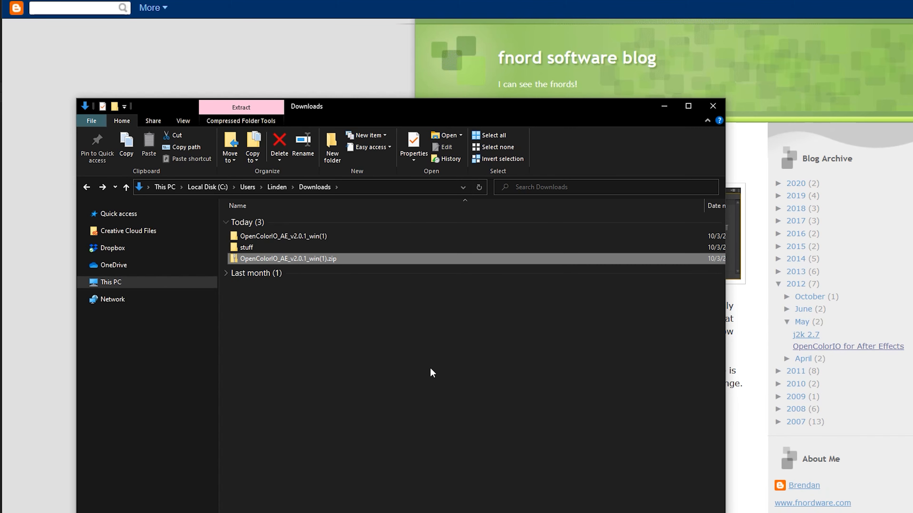
# Step: Open the extracted OpenColorIO_AE_v2.0.1_win(1) folder and copy the OpenColorIO.aex plug-in file
pyautogui.click(319, 236)
pyautogui.doubleClick(321, 237)
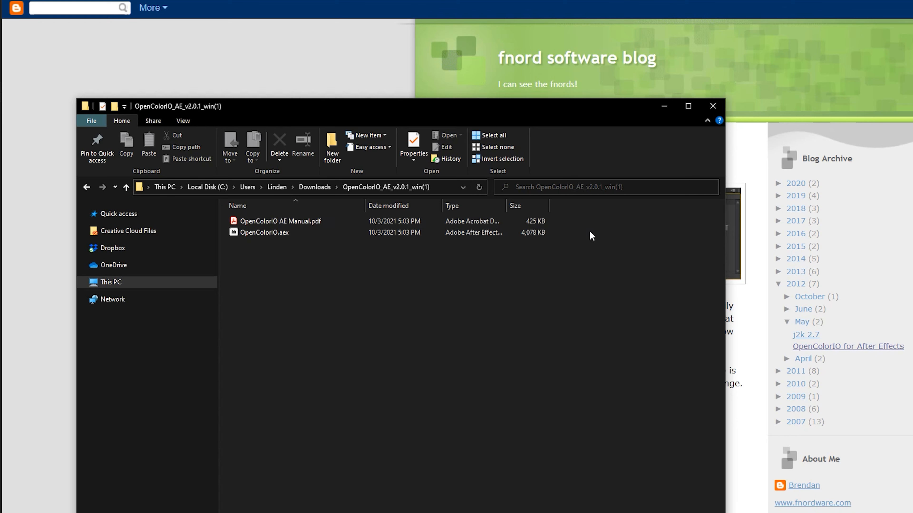
pyautogui.click(279, 233)
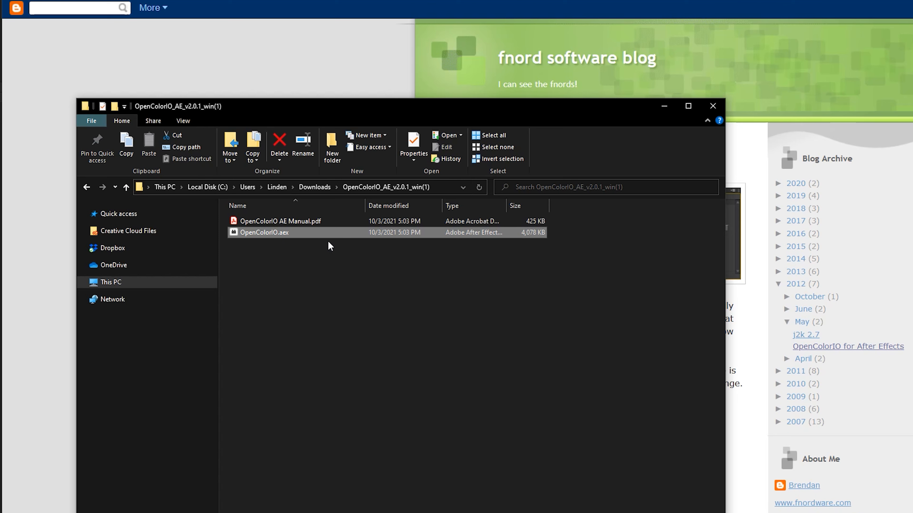
pyautogui.hotkey('ctrl', 'c')
pyautogui.click(316, 246)
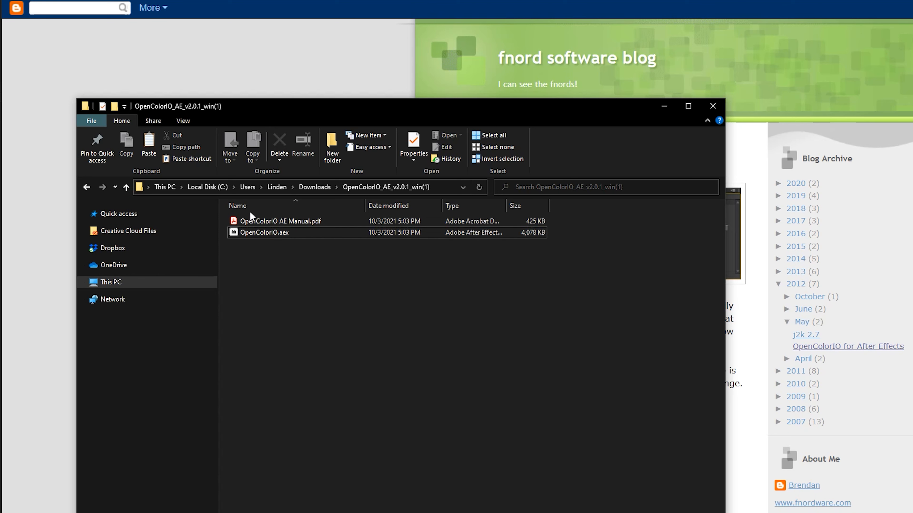
# Step: Go to the Plug-ins folder inside Support Files of Adobe After Effects 2021, under Program Files > Adobe
pyautogui.click(219, 188)
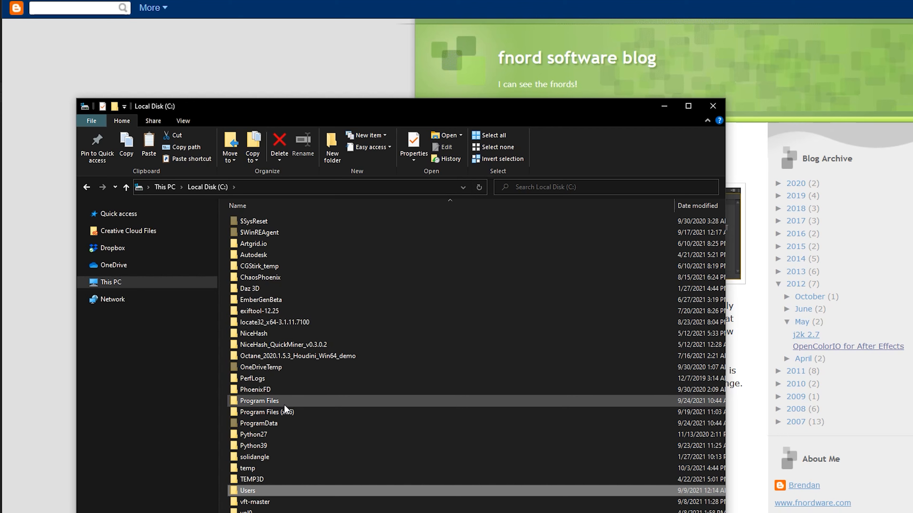
pyautogui.doubleClick(284, 401)
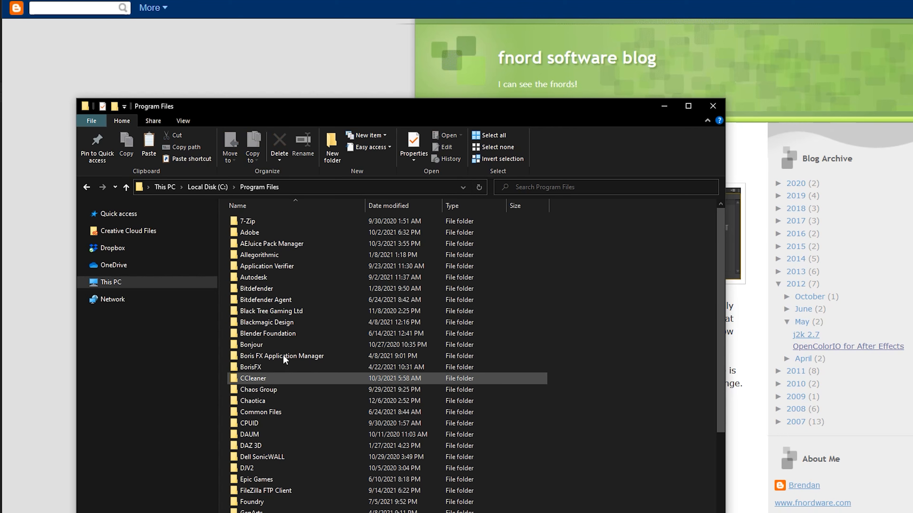
pyautogui.doubleClick(270, 233)
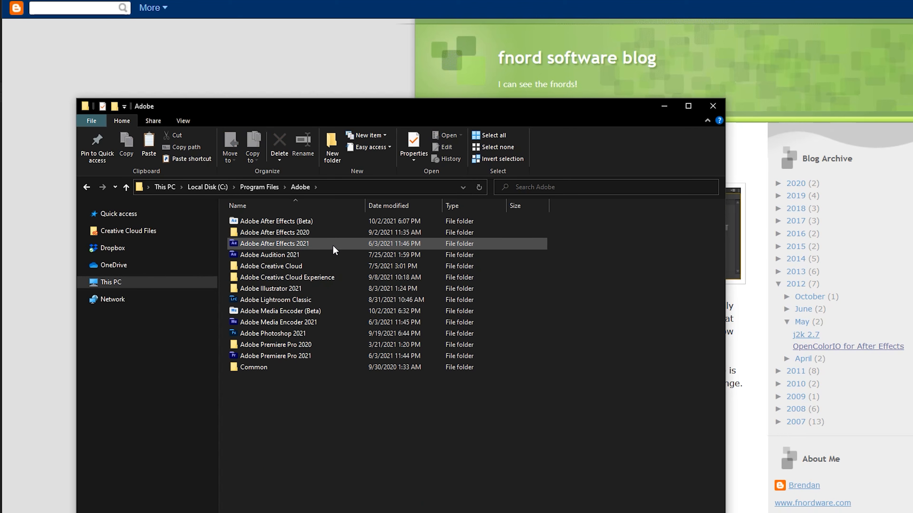
pyautogui.doubleClick(334, 244)
pyautogui.doubleClick(325, 221)
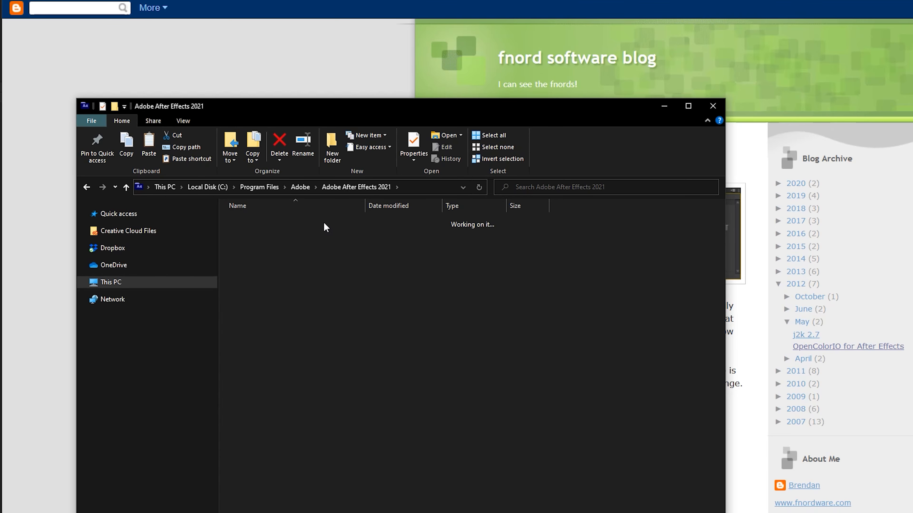
pyautogui.doubleClick(282, 452)
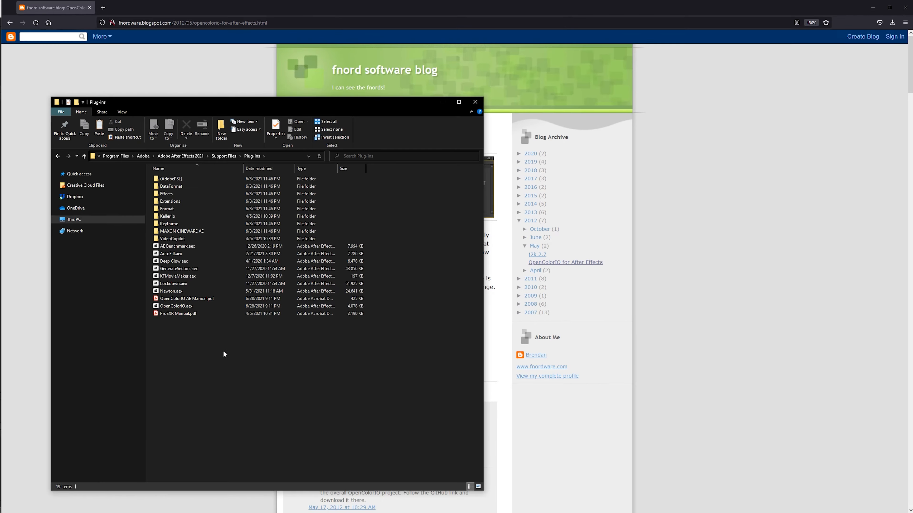
# Step: Try to paste the copied OpenColorIO.aex into the Plug-ins folder without replacing the existing file
pyautogui.rightClick(222, 354)
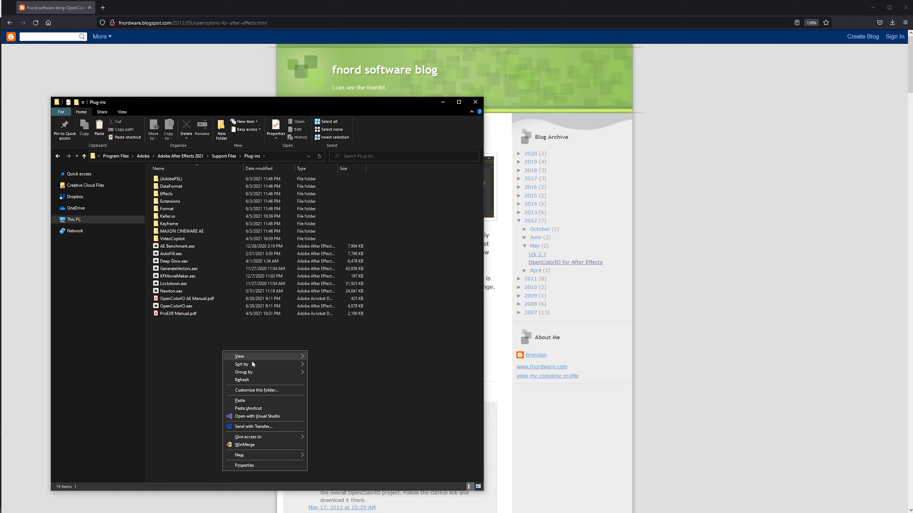
pyautogui.click(258, 397)
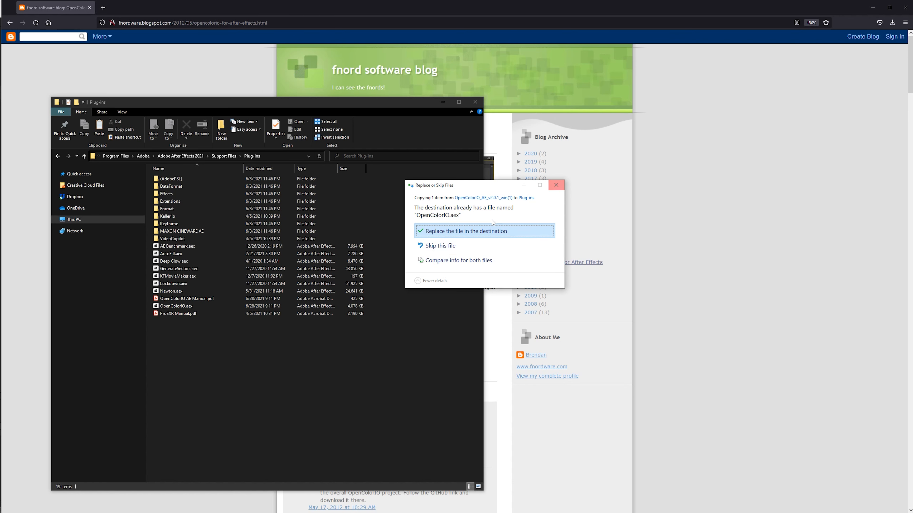
pyautogui.click(556, 184)
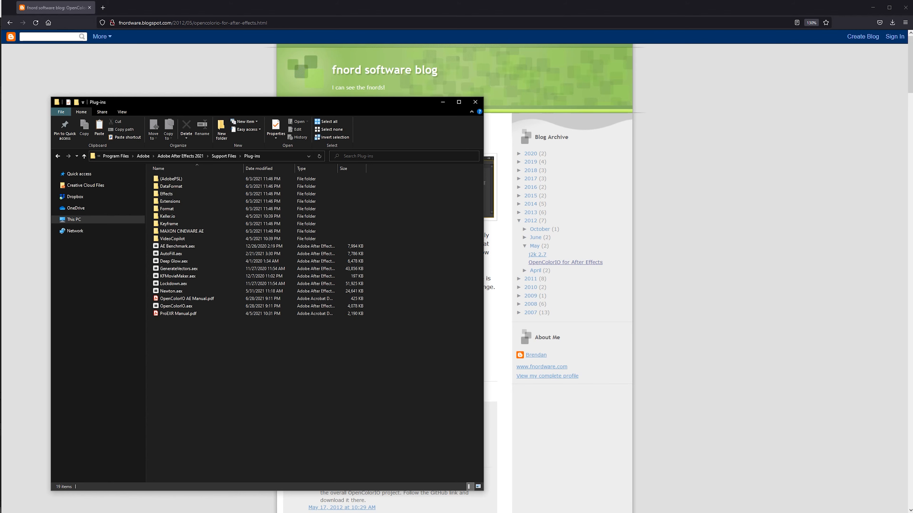
# Step: Switch to After Effects, search the effects for "opencolor" and select the OpenColorIO effect
pyautogui.hotkey('alt', 'Tab')
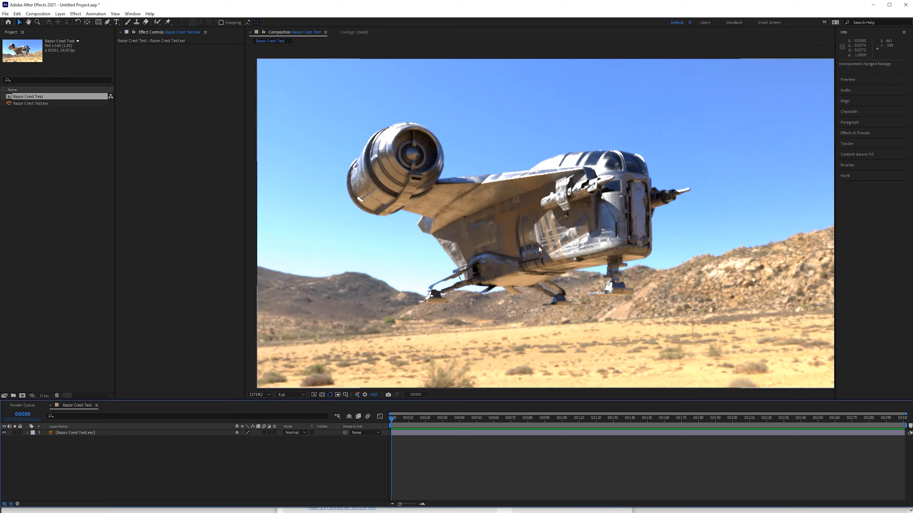
pyautogui.click(871, 132)
pyautogui.click(858, 106)
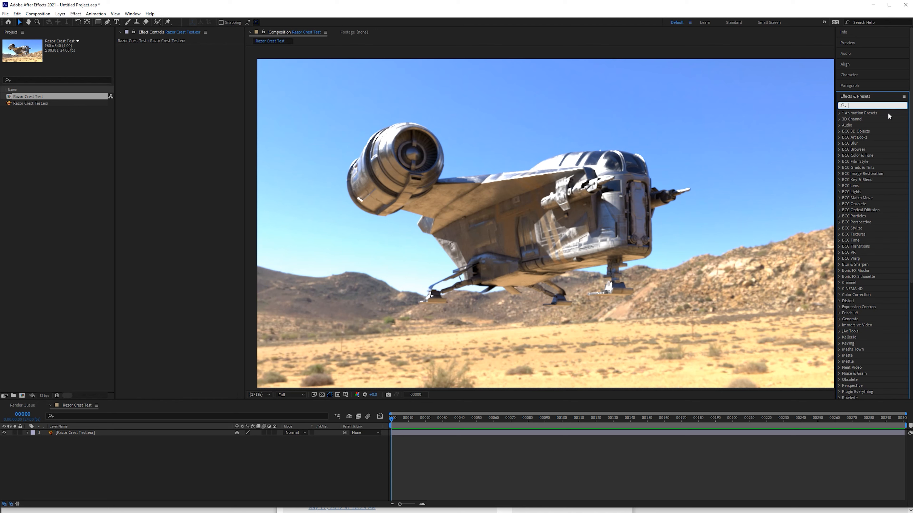
pyautogui.write('opencolor')
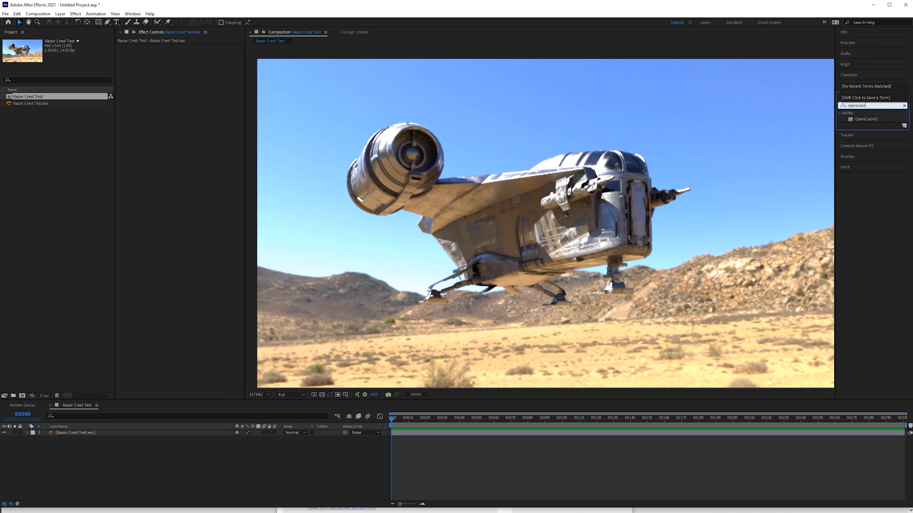
pyautogui.click(862, 119)
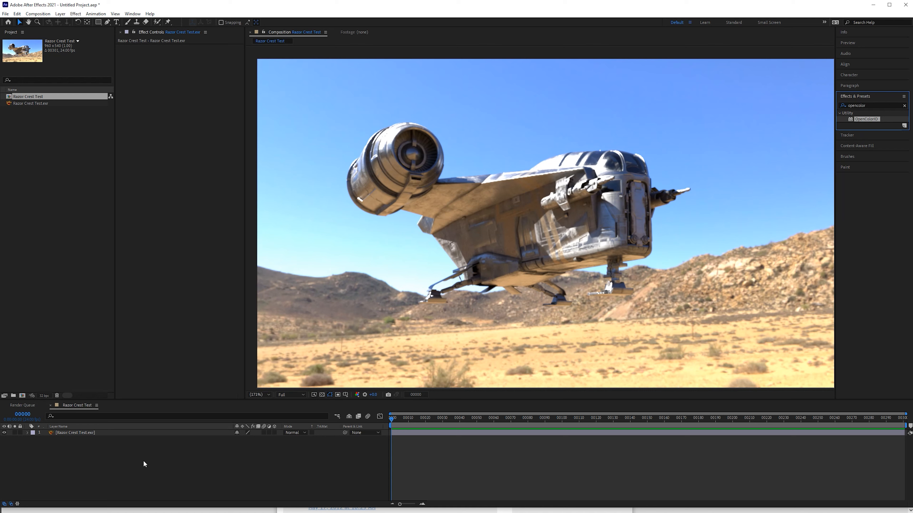
# Step: Add an adjustment layer to the Razor Crest Test composition and rename it OCIO
pyautogui.click(147, 444)
pyautogui.rightClick(146, 443)
pyautogui.moveTo(192, 448)
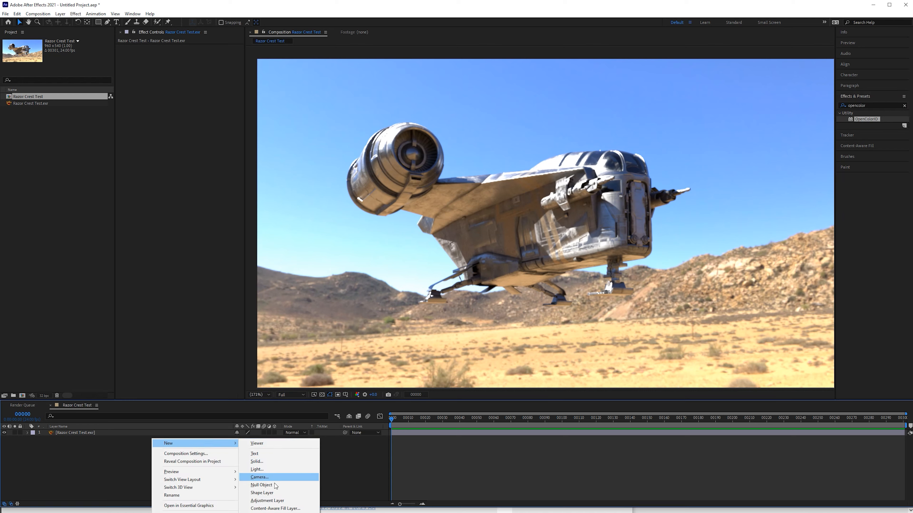
pyautogui.click(278, 501)
pyautogui.press('Return')
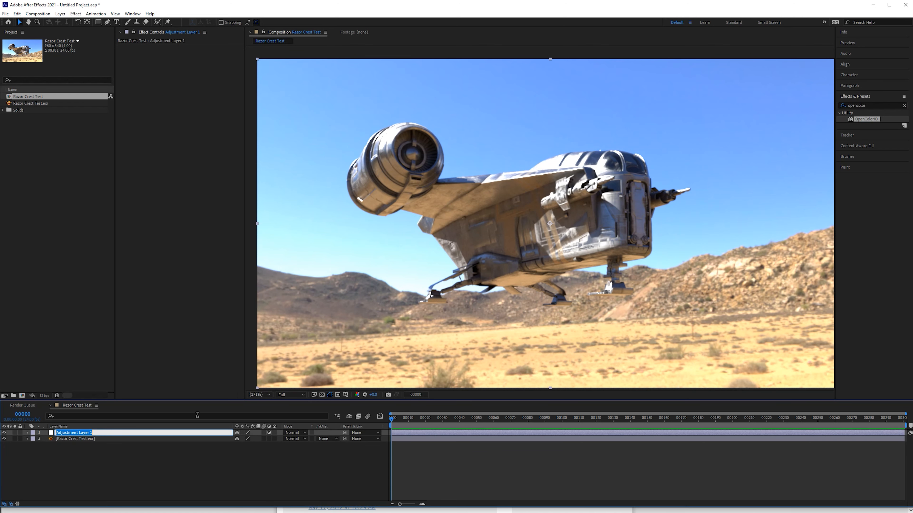
pyautogui.write('OCIO')
pyautogui.press('Return')
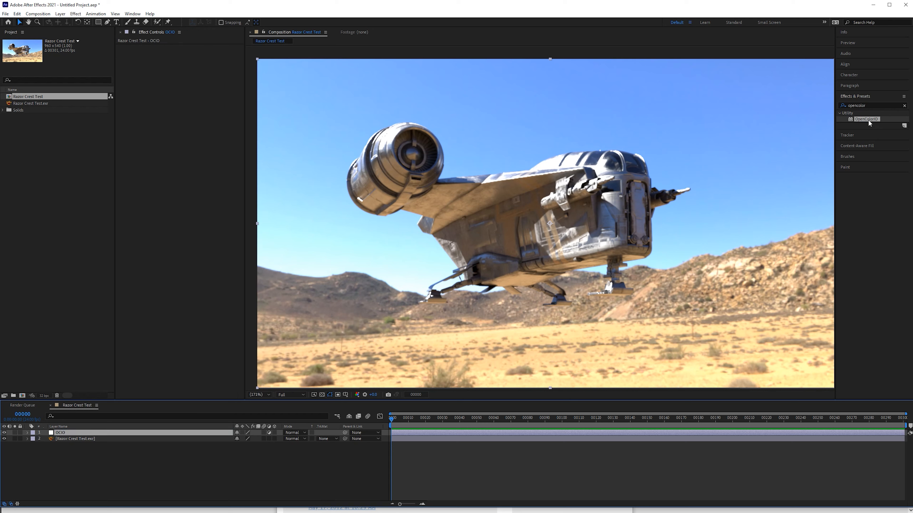
# Step: Apply the OpenColorIO effect to the OCIO adjustment layer and choose a Custom configuration
pyautogui.moveTo(865, 120); pyautogui.dragTo(173, 112)
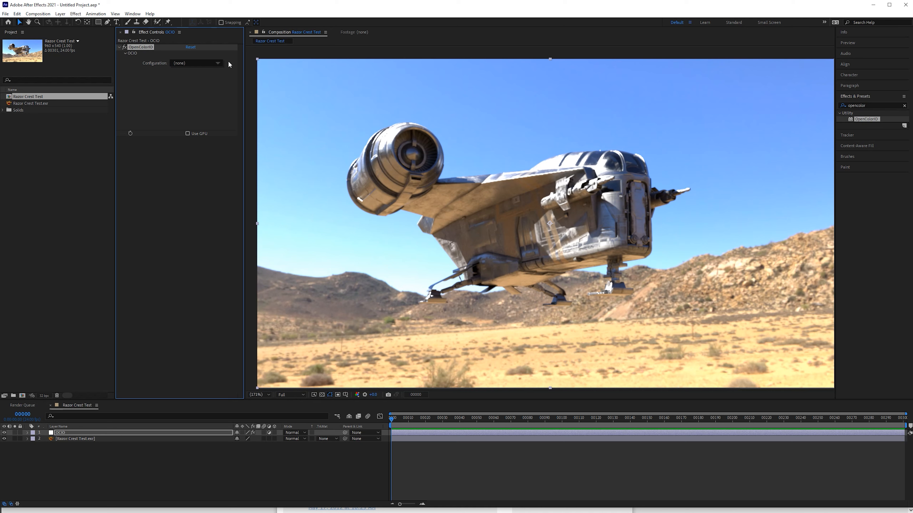
pyautogui.click(181, 63)
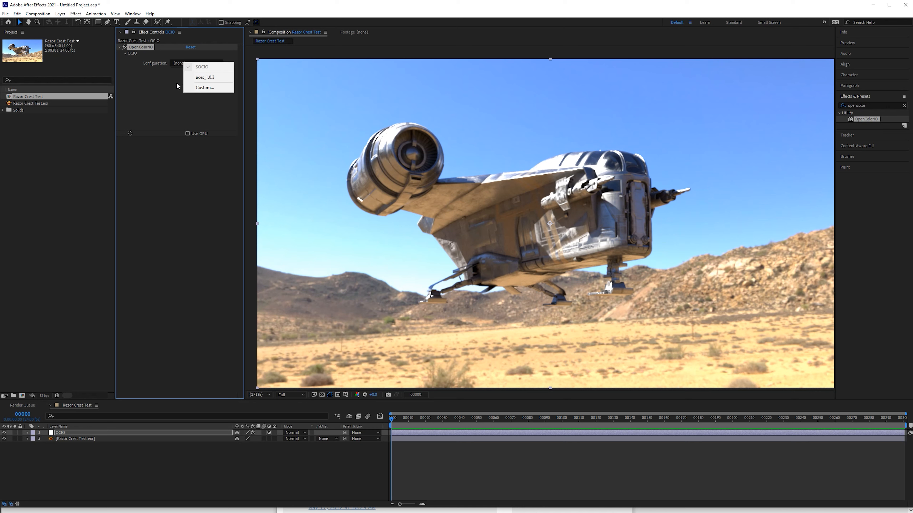
pyautogui.click(216, 87)
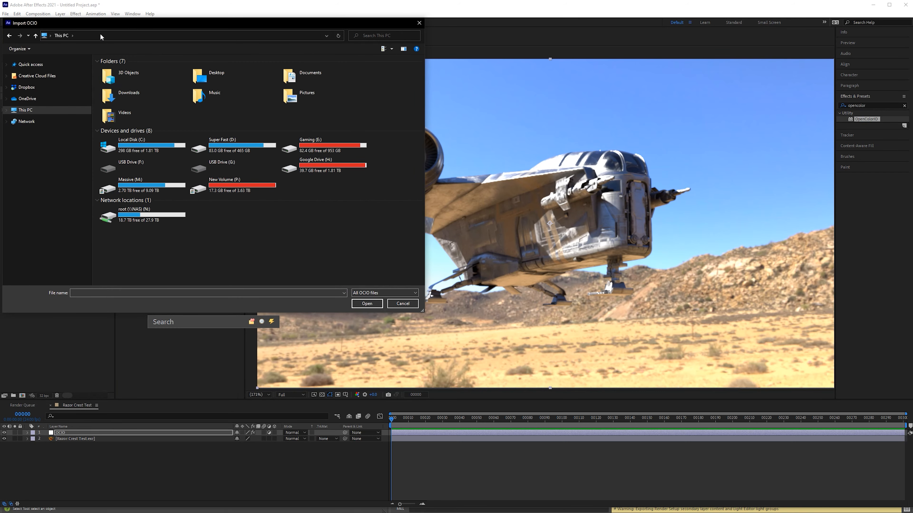
# Step: Switch to Maya and copy the folder path of the OCIO file used by the V-Ray Frame Buffer's Display Correction, leaving the file unchanged
pyautogui.moveTo(109, 29); pyautogui.dragTo(137, 35)
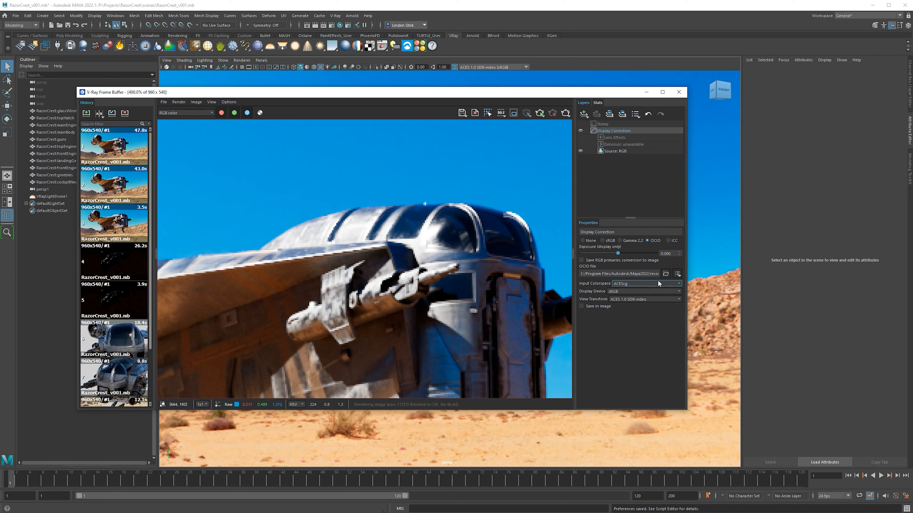
pyautogui.click(666, 274)
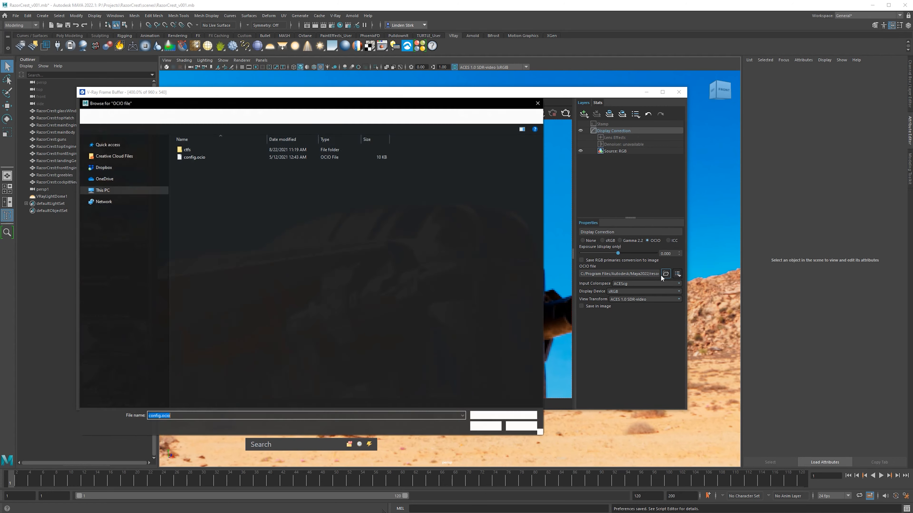
pyautogui.click(406, 114)
pyautogui.hotkey('ctrl', 'c')
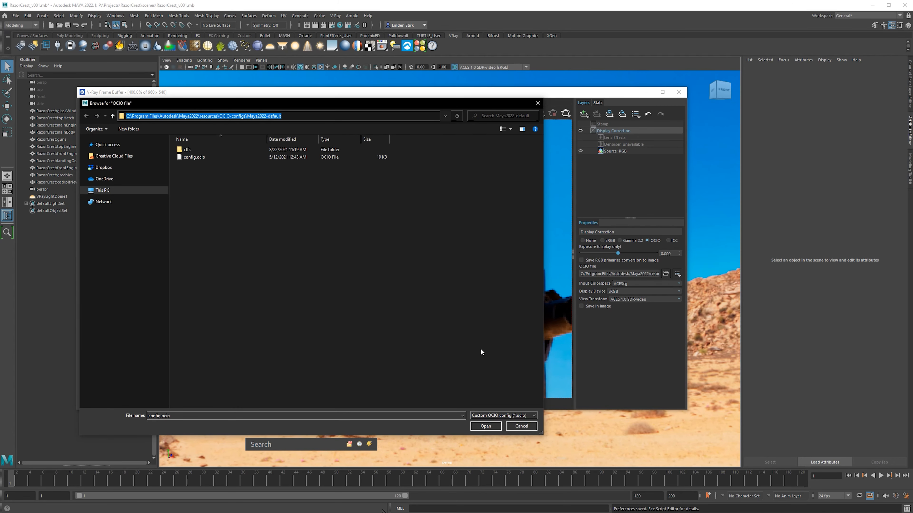
pyautogui.click(521, 426)
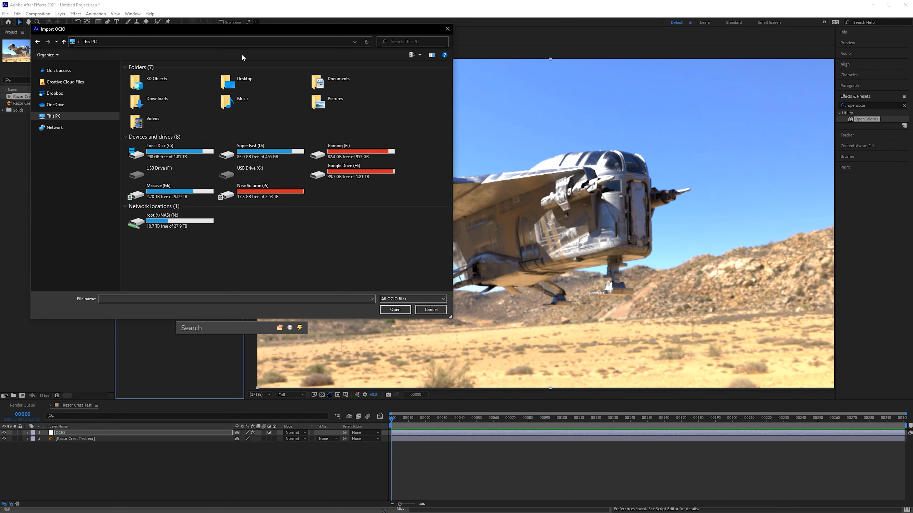
# Step: Back in After Effects, load config.ocio from the copied Maya2022-default folder path as the effect's OCIO configuration
pyautogui.click(239, 43)
pyautogui.hotkey('ctrl', 'v')
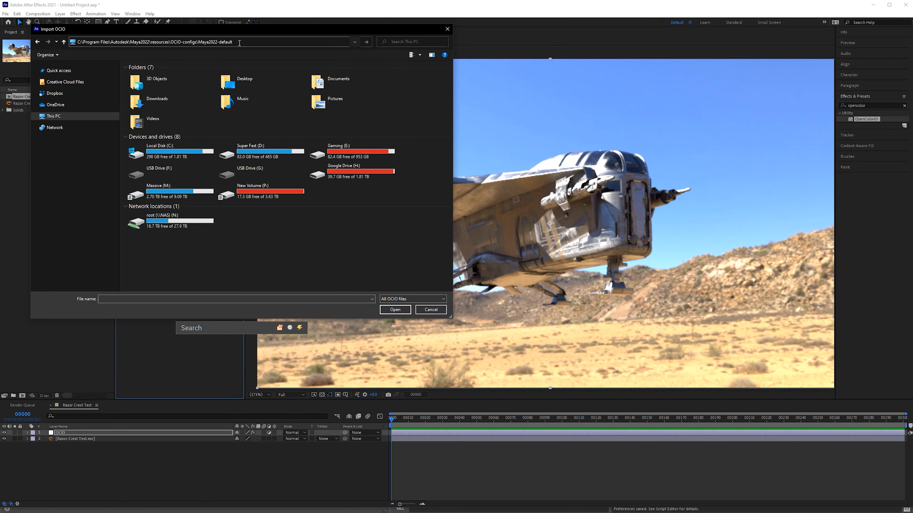
pyautogui.press('Return')
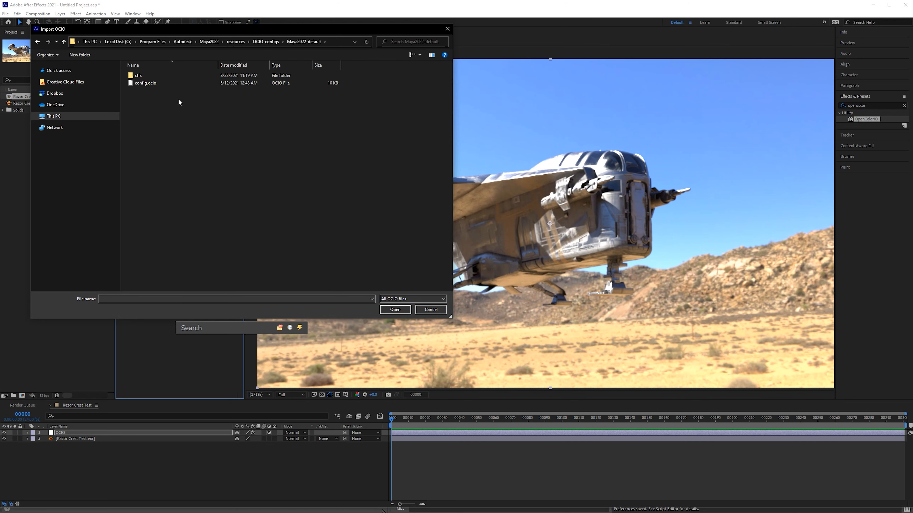
pyautogui.click(145, 83)
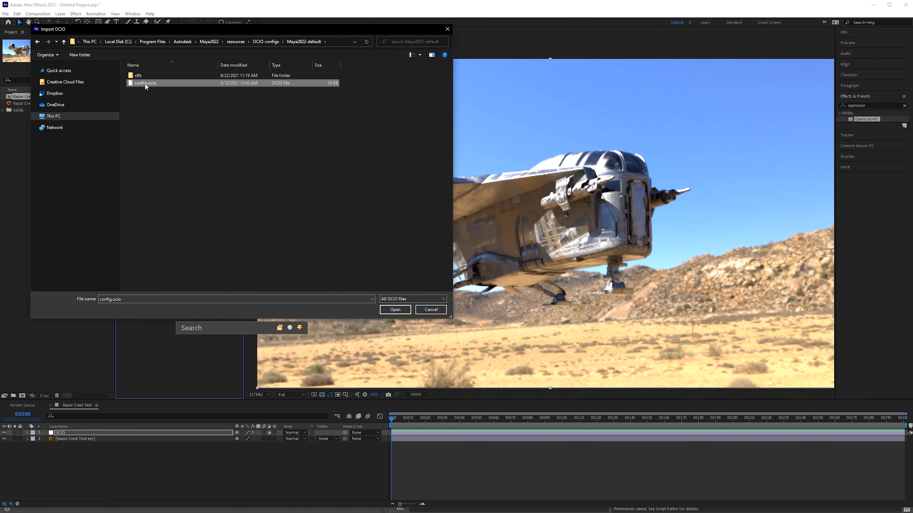
pyautogui.doubleClick(167, 82)
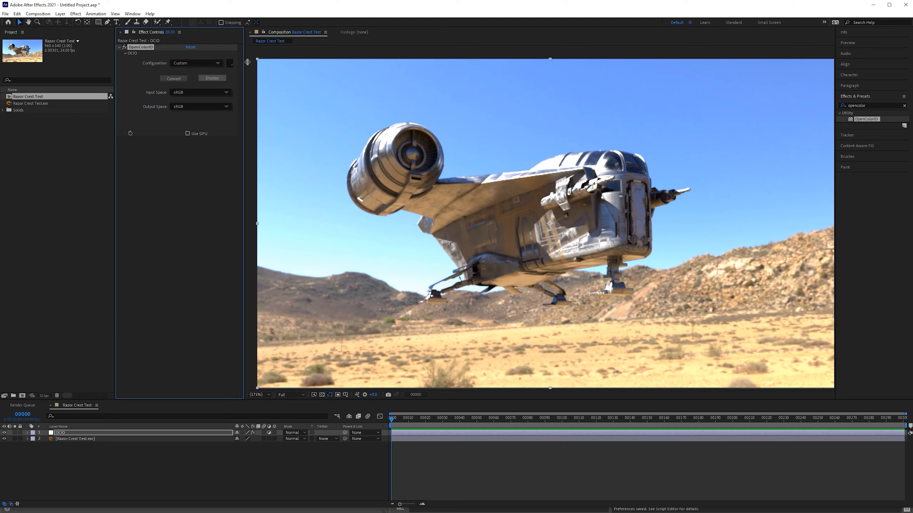
# Step: Set the OpenColorIO effect to Display mode with input space ACEScg, keeping display sRGB and view ACES 1.0 SDR-video
pyautogui.moveTo(247, 62); pyautogui.dragTo(287, 62)
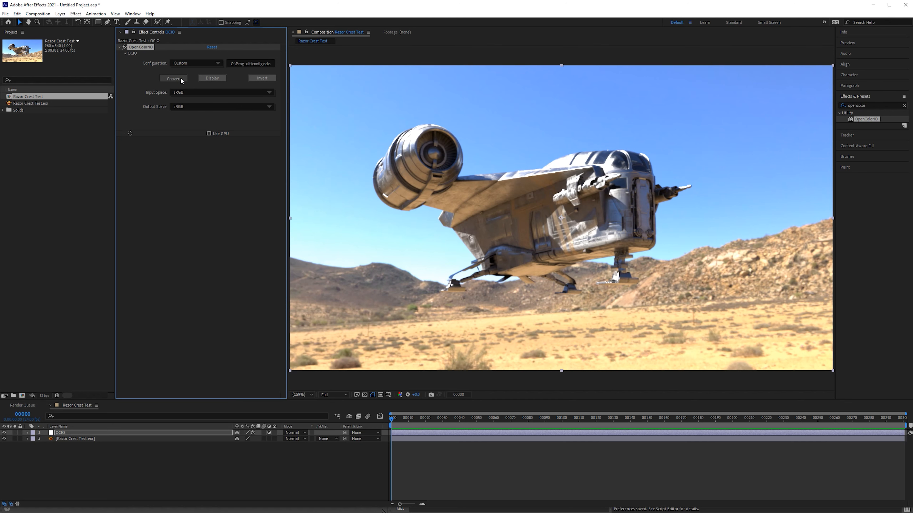
pyautogui.click(213, 79)
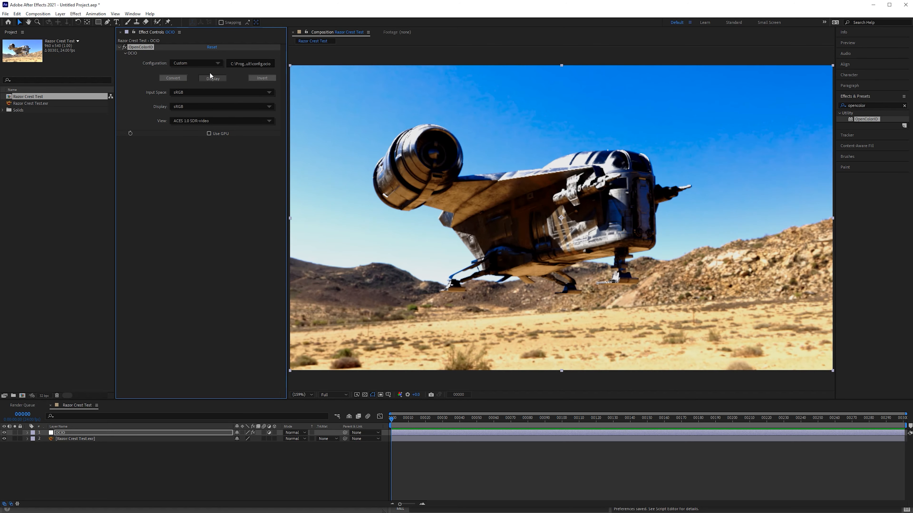
pyautogui.click(189, 92)
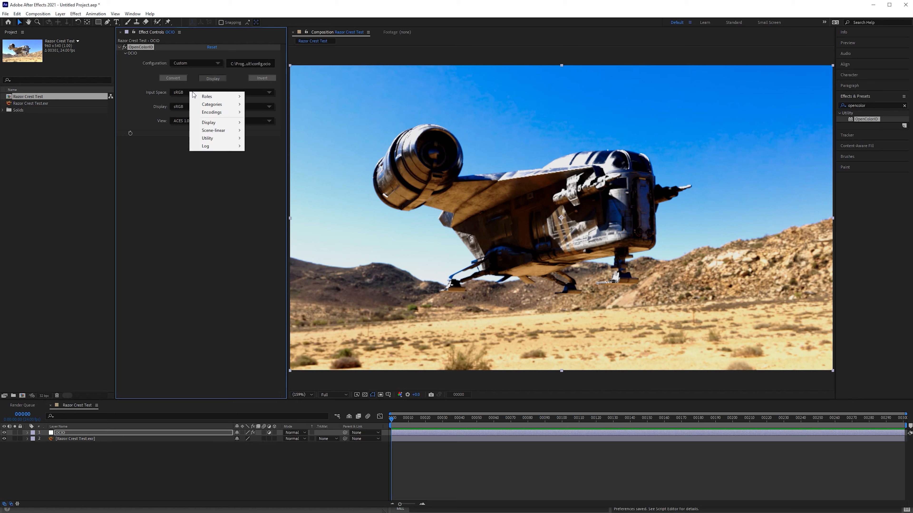
pyautogui.moveTo(214, 133)
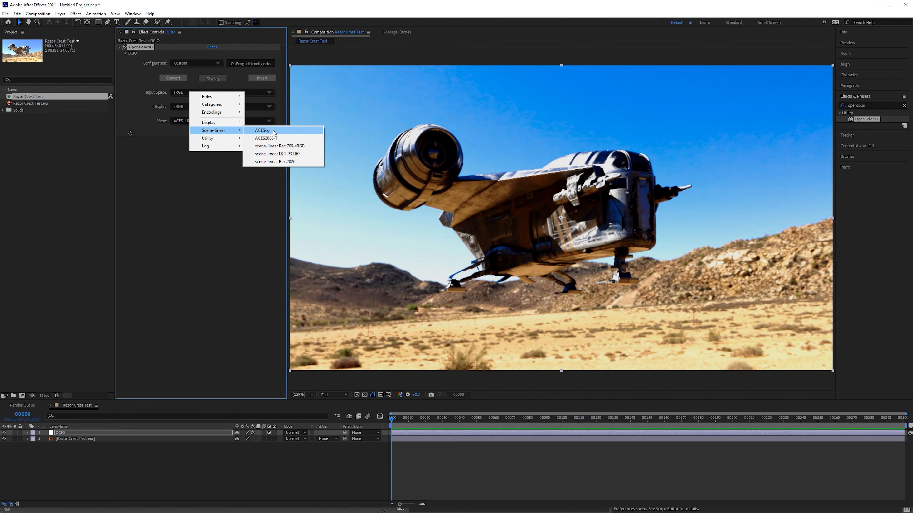
pyautogui.click(262, 130)
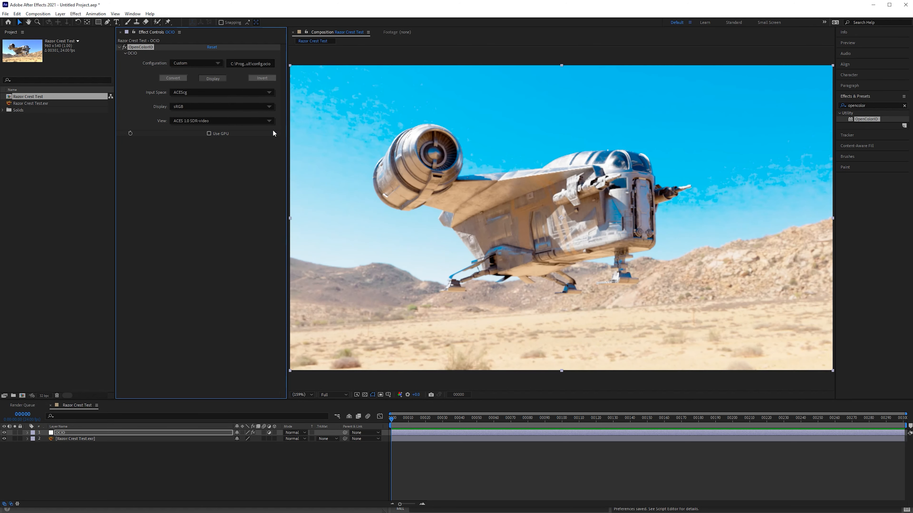
pyautogui.click(189, 106)
pyautogui.click(169, 106)
pyautogui.click(185, 121)
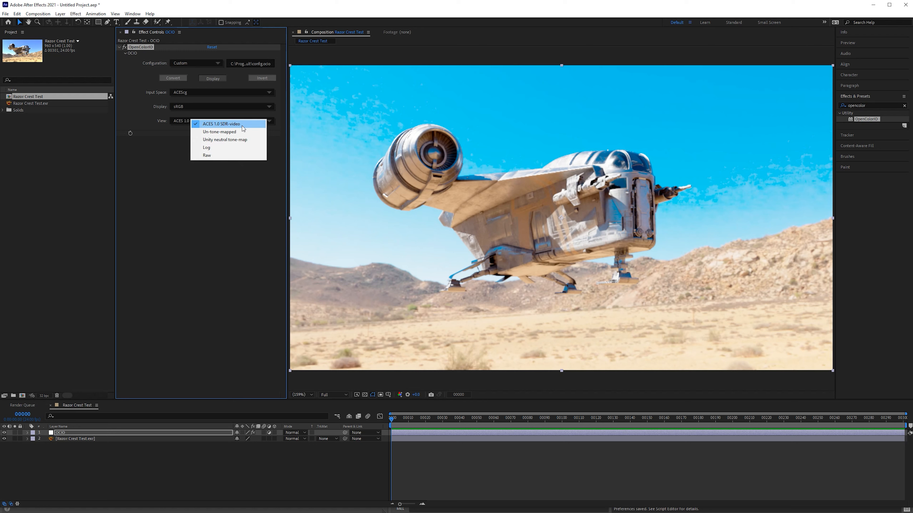
pyautogui.click(169, 150)
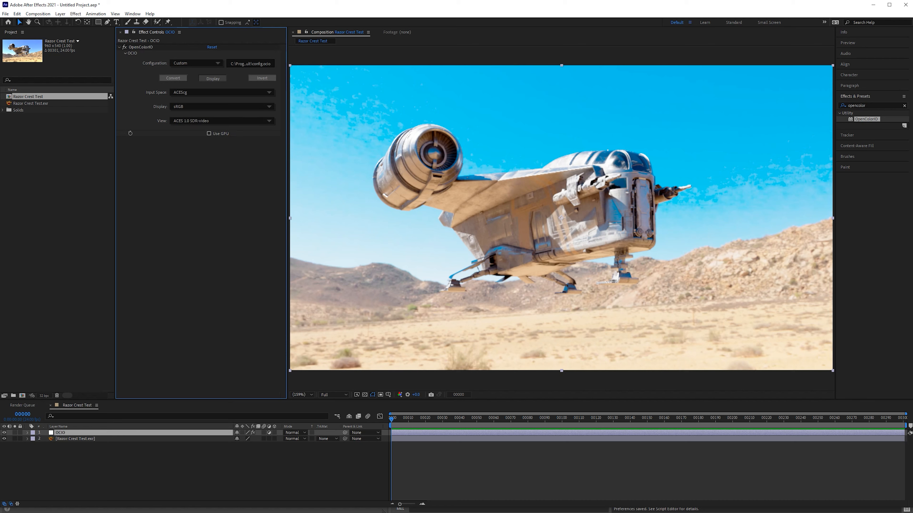
# Step: Compare the color-managed composition with the render in Maya's V-Ray Frame Buffer and return to After Effects
pyautogui.hotkey('alt', 'Tab')
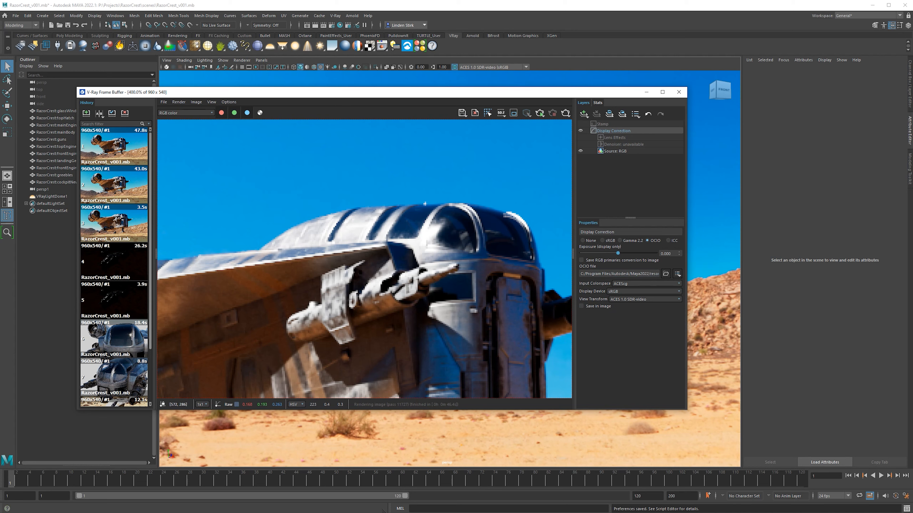
pyautogui.click(279, 512)
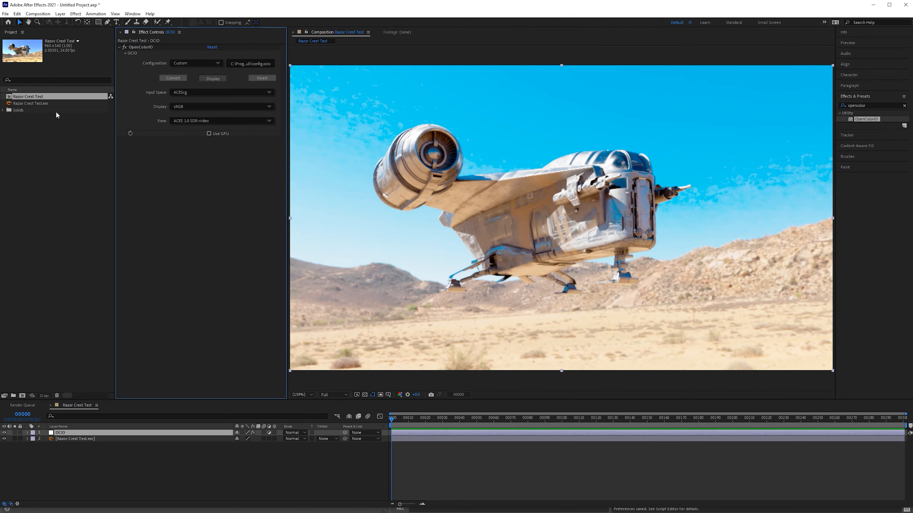
pyautogui.moveTo(453, 101); pyautogui.dragTo(465, 98, button='middle')
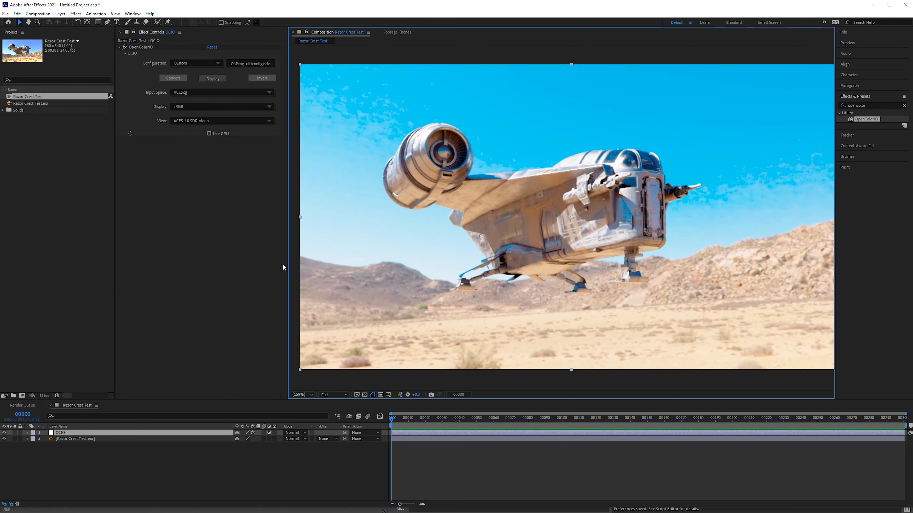
pyautogui.moveTo(587, 341); pyautogui.dragTo(576, 342, button='middle')
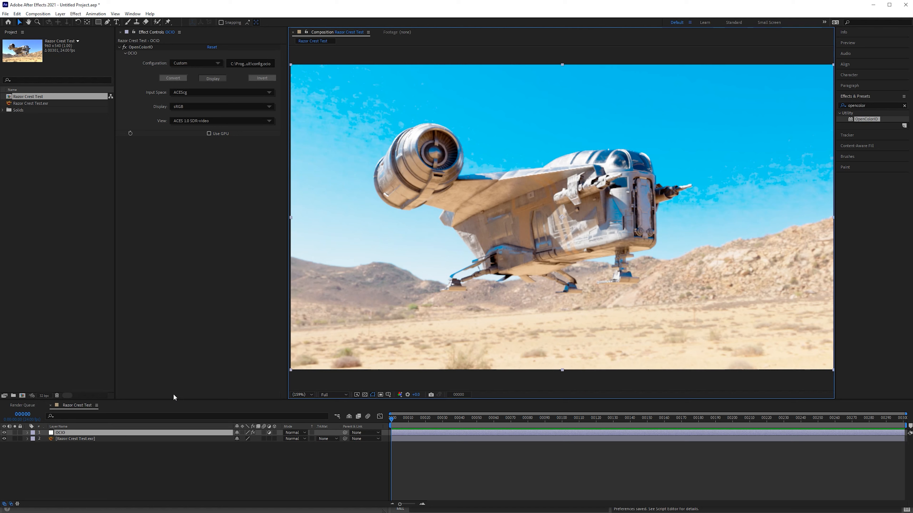
# Step: Find the Color Profile Converter effect and add it to the OCIO layer below the OpenColorIO effect
pyautogui.click(873, 112)
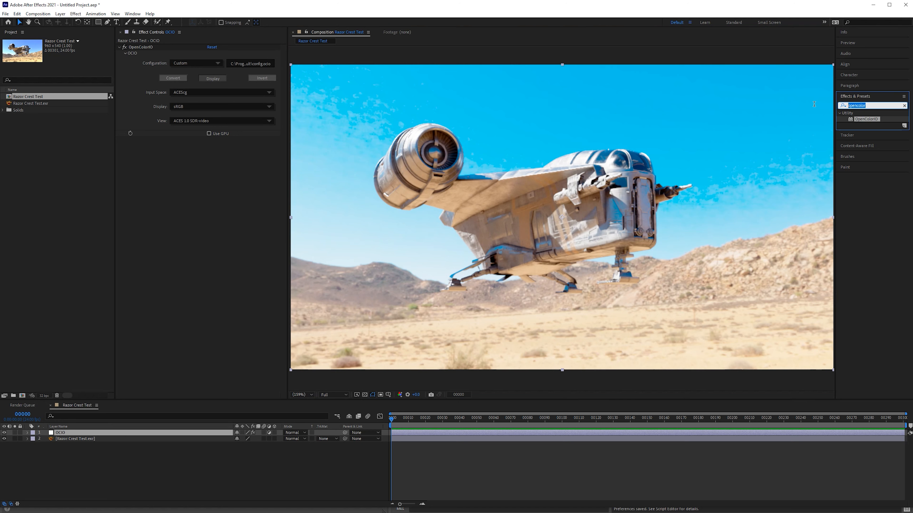
pyautogui.write('color pr')
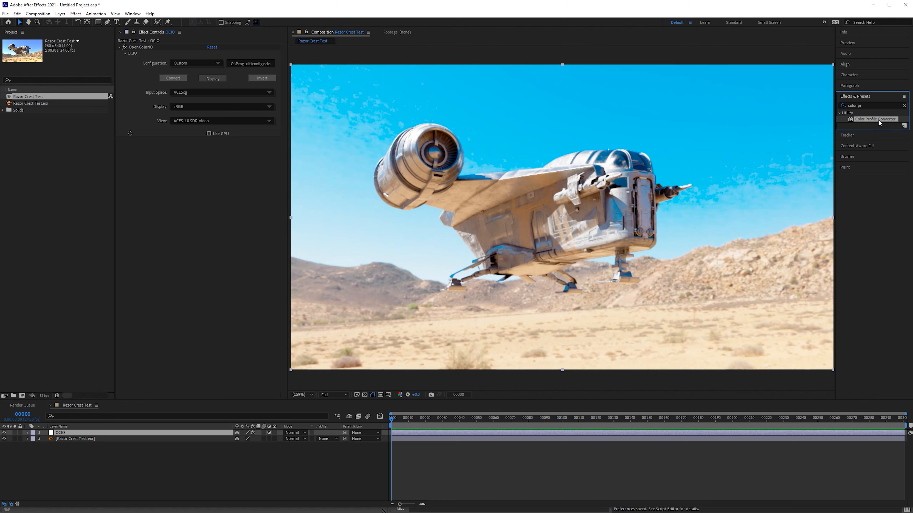
pyautogui.moveTo(879, 122); pyautogui.dragTo(195, 178)
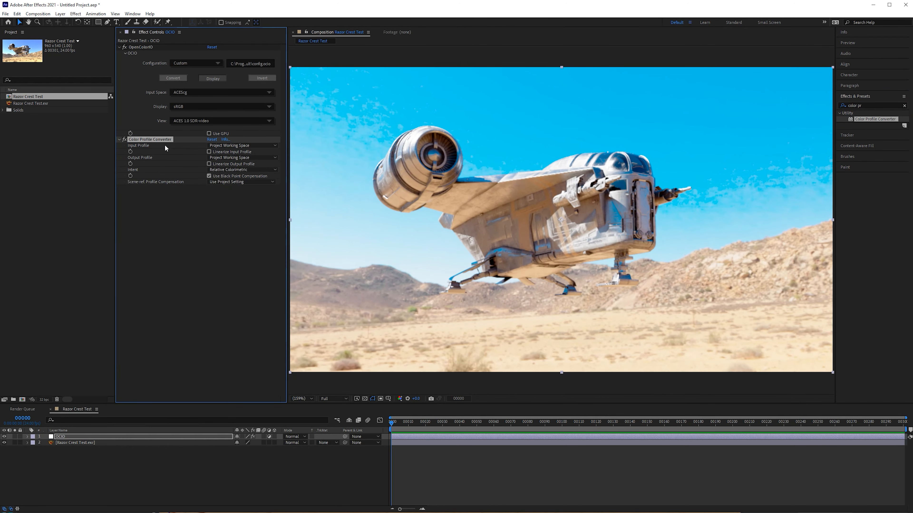
# Step: Set the Color Profile Converter's input and output profiles to sRGB IEC61966-2.1 and enable Linearize Output Profile
pyautogui.click(231, 146)
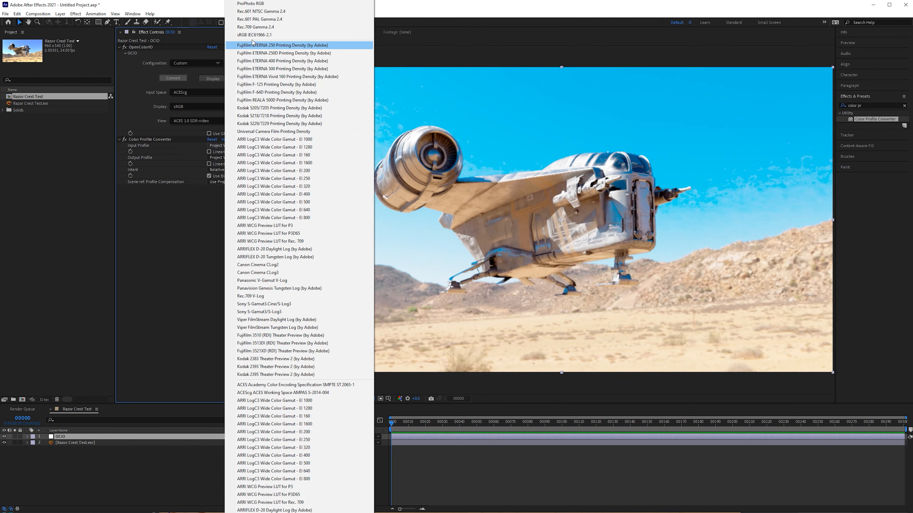
pyautogui.click(267, 35)
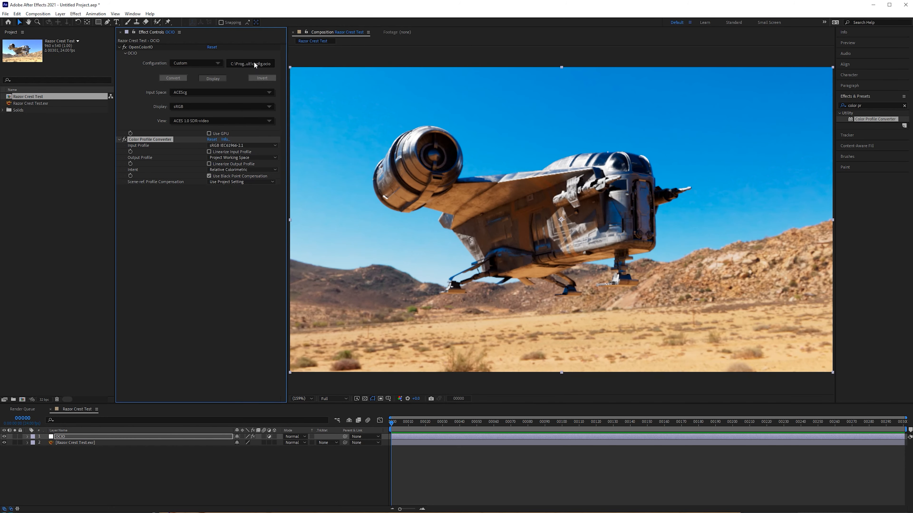
pyautogui.click(224, 159)
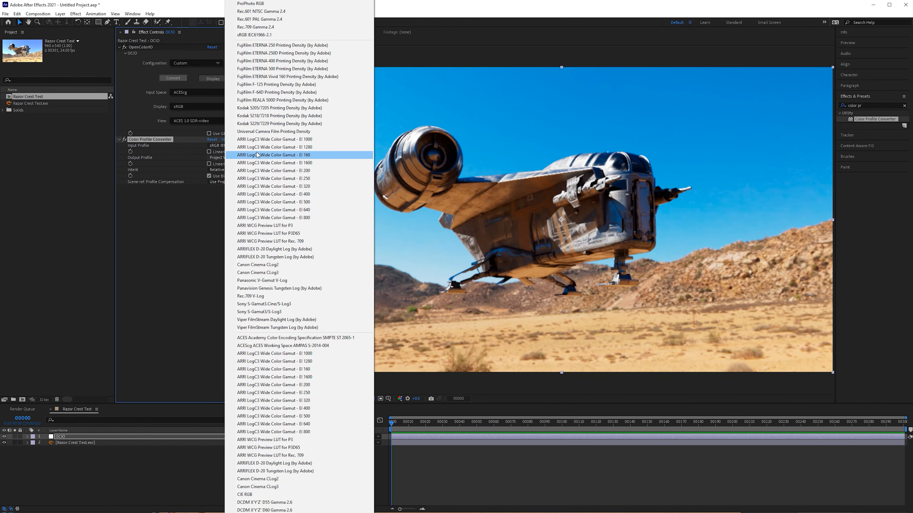
pyautogui.click(246, 35)
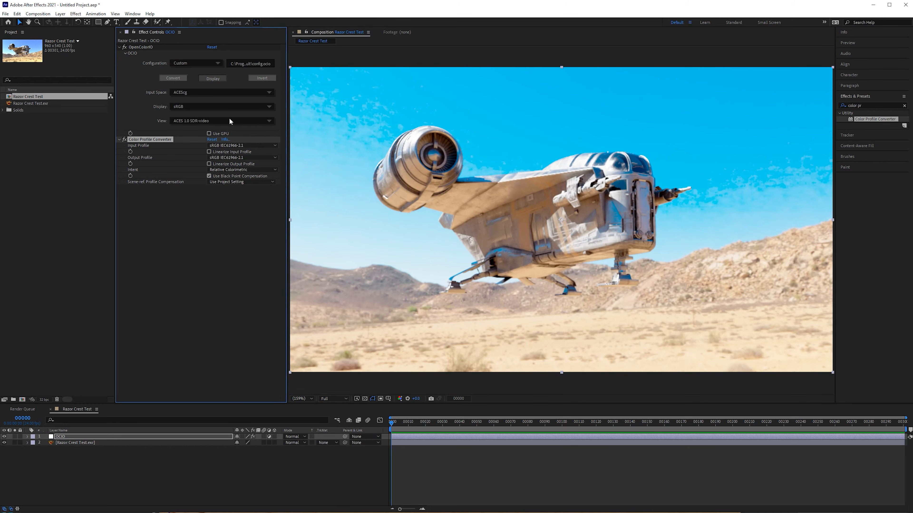
pyautogui.click(214, 164)
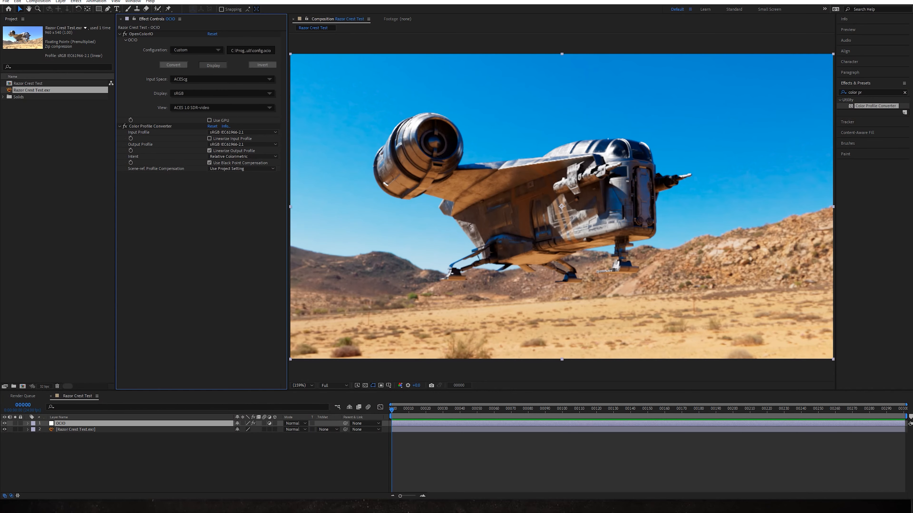
# Step: Turn the Color Profile Converter off and back on to compare the composition with and without it
pyautogui.click(125, 126)
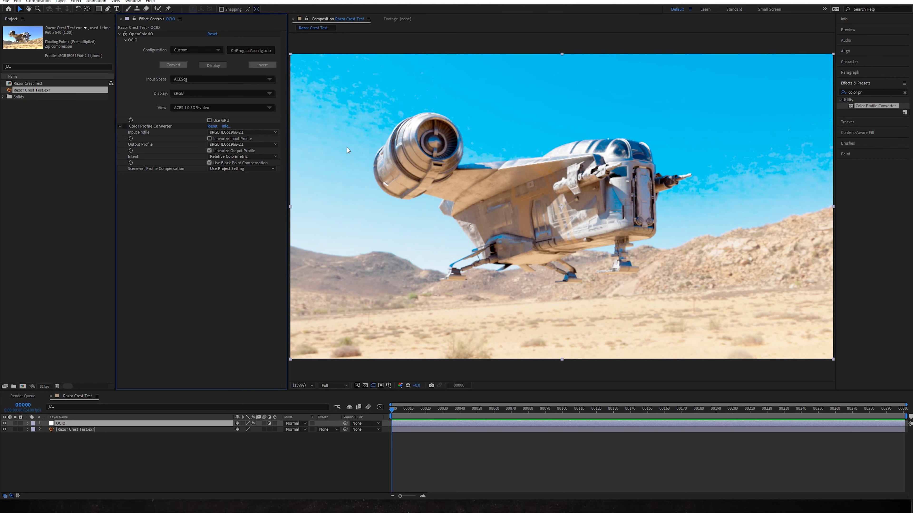
pyautogui.click(124, 126)
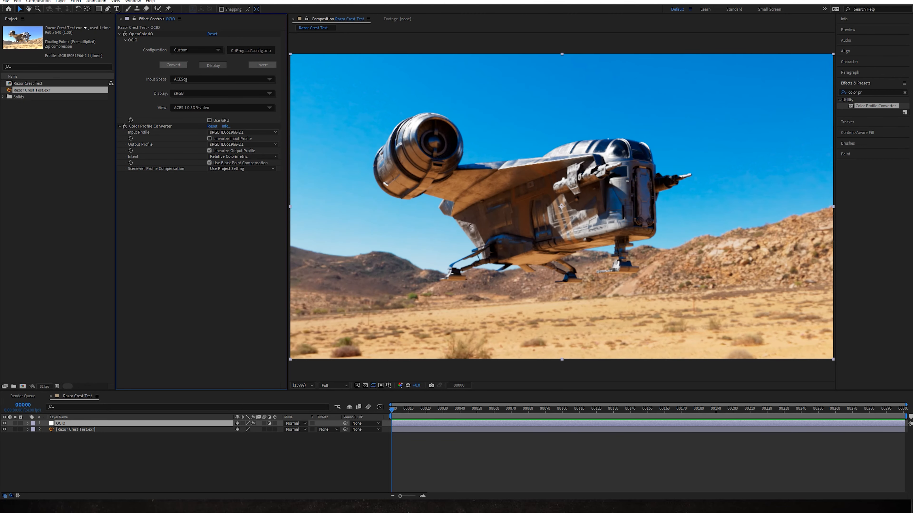